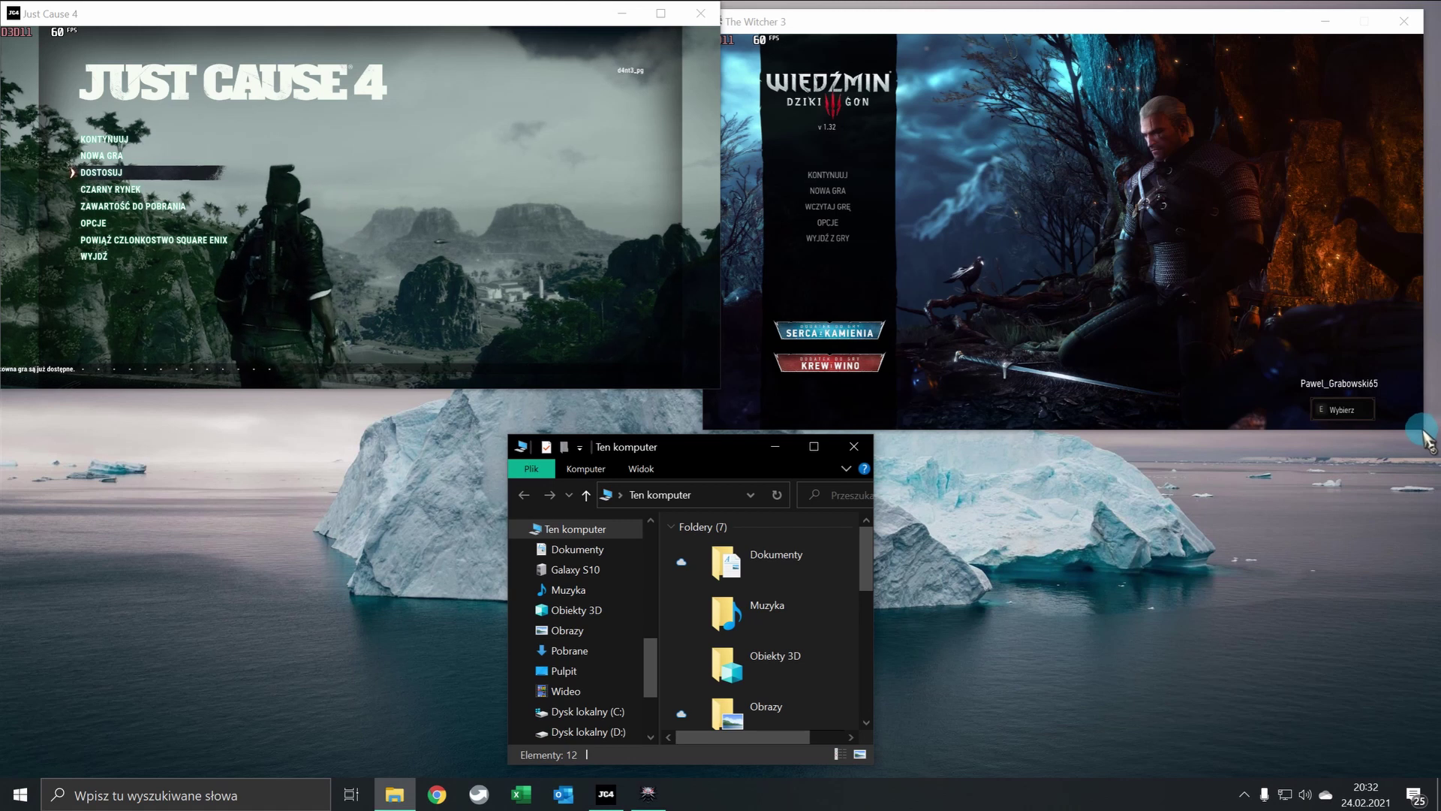
Step: Move The Witcher 3 game window toward the upper-right corner of the desktop
{"action": "left_click_drag", "start_coordinate": [986, 23], "coordinate": [1432, 8]}
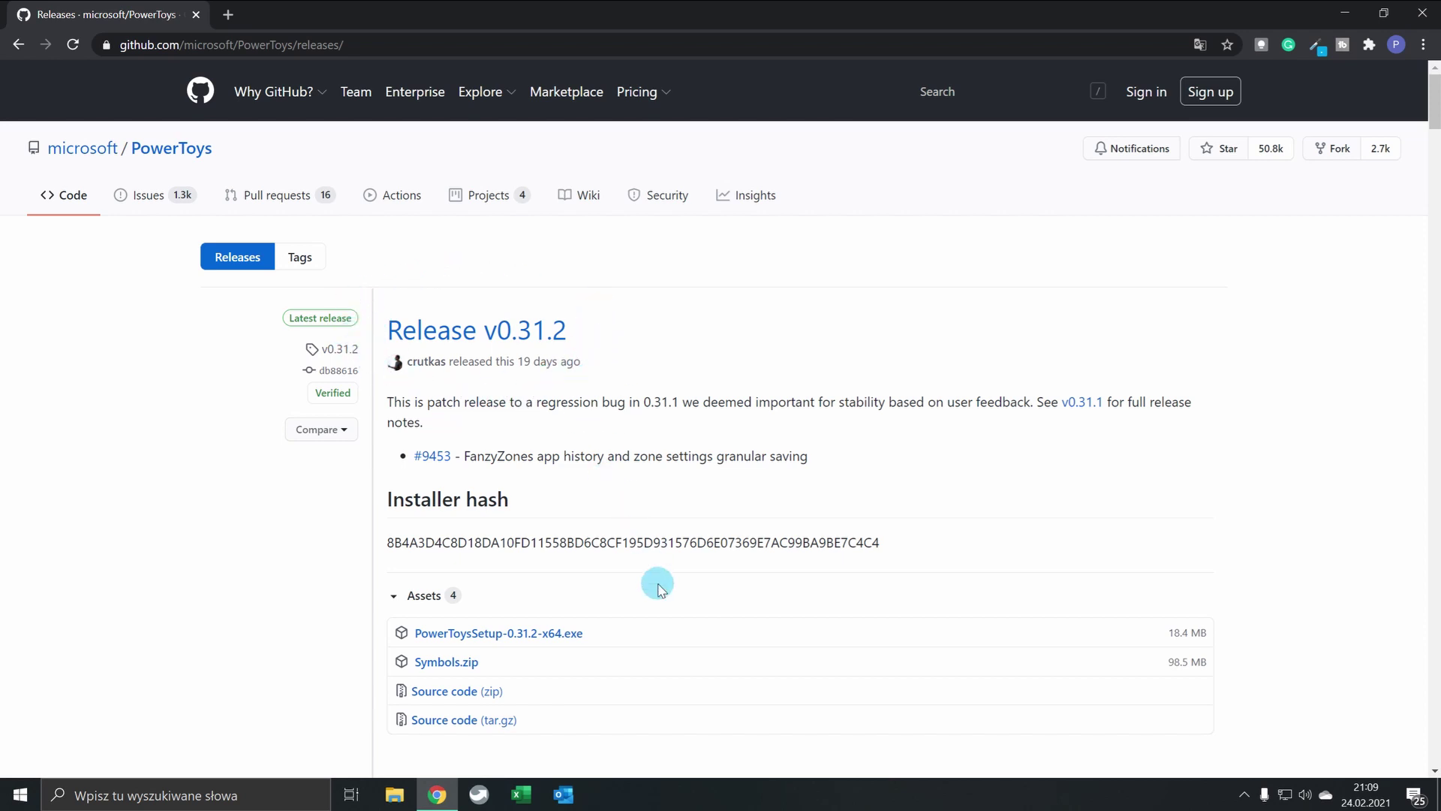
Step: Download the PowerToysSetup-0.31.2-x64.exe installer from the PowerToys GitHub releases page
{"action": "left_click", "coordinate": [492, 635]}
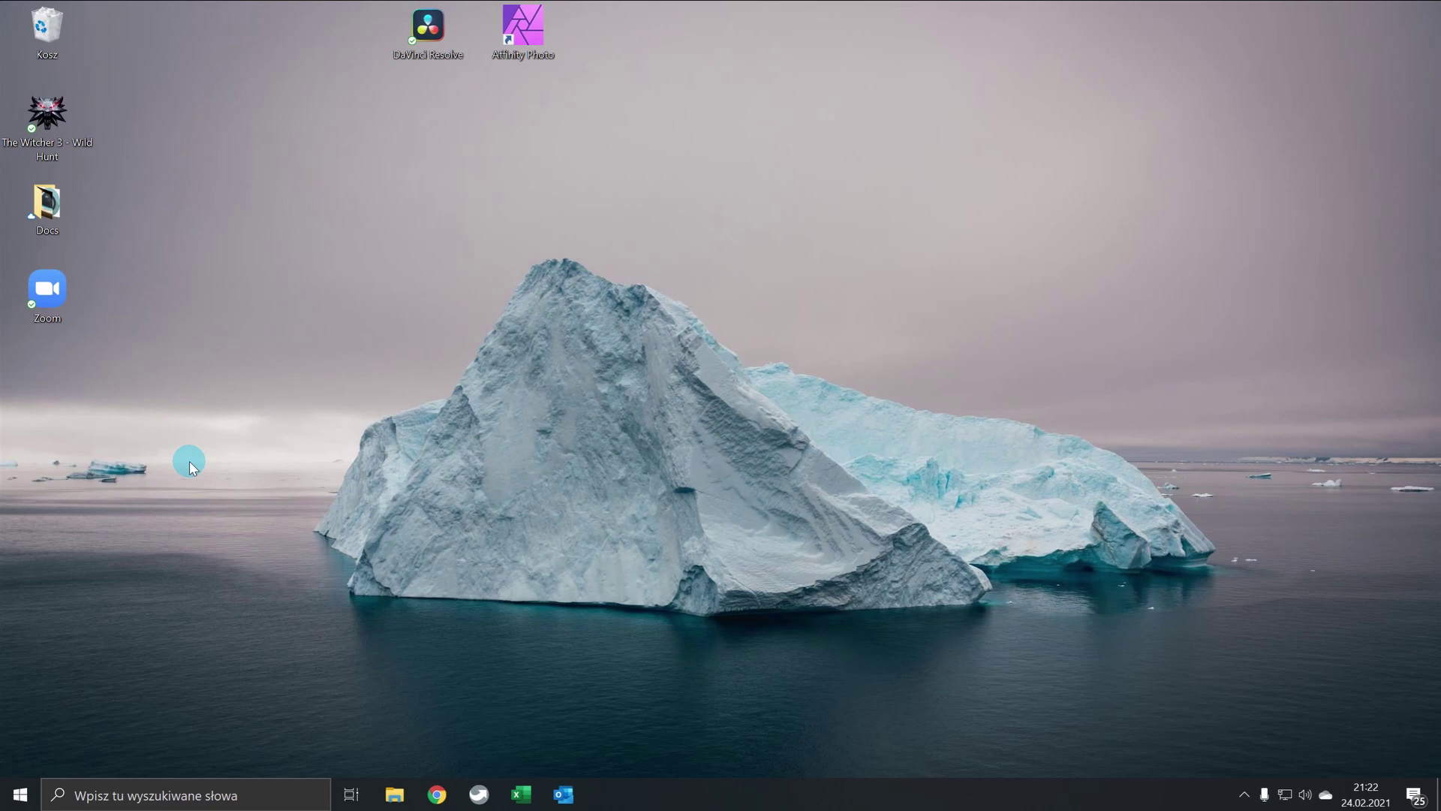
Step: Search Windows for powertoys, launch PowerToys (Preview), and show the FancyZones settings
{"action": "left_click", "coordinate": [180, 793]}
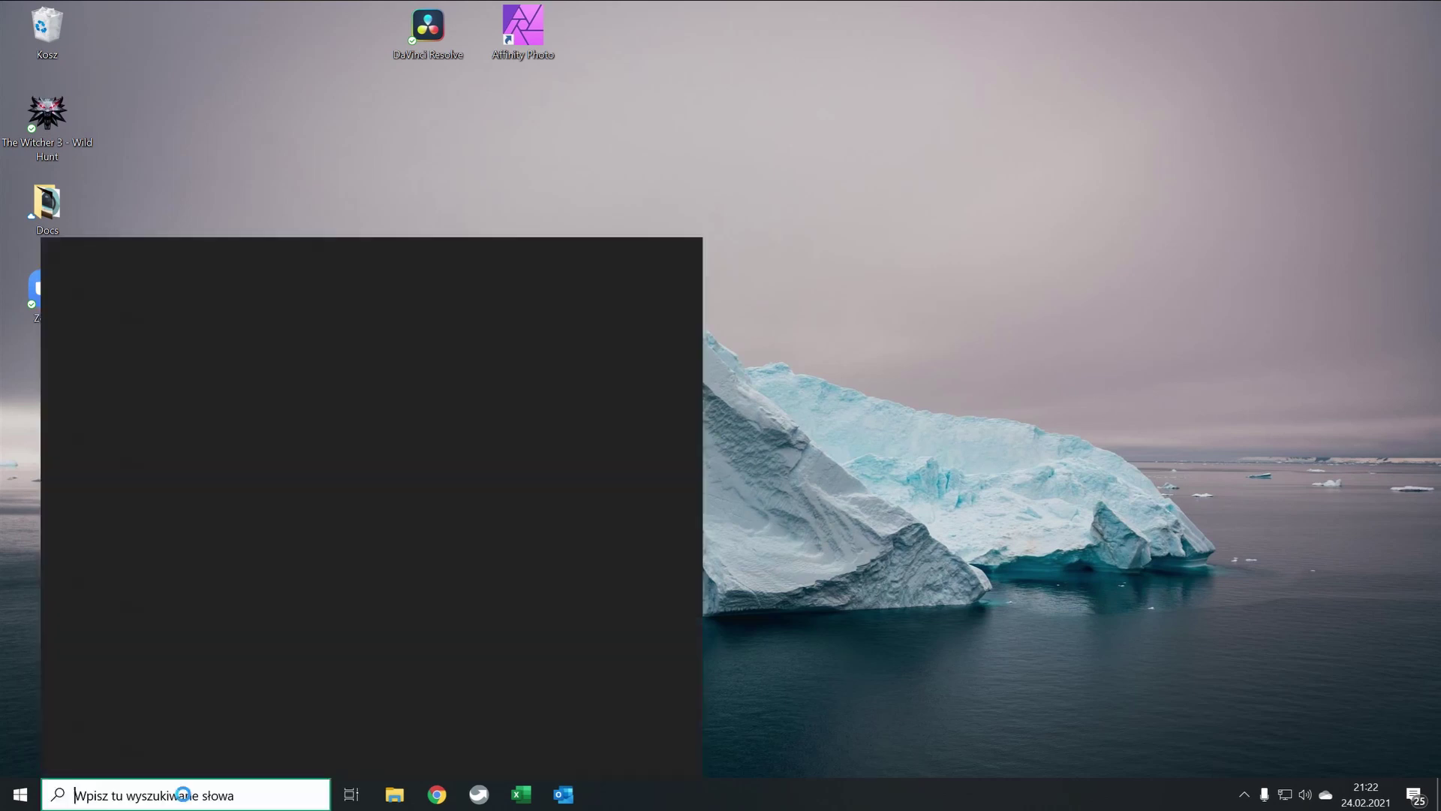
{"action": "type", "text": "powertoys"}
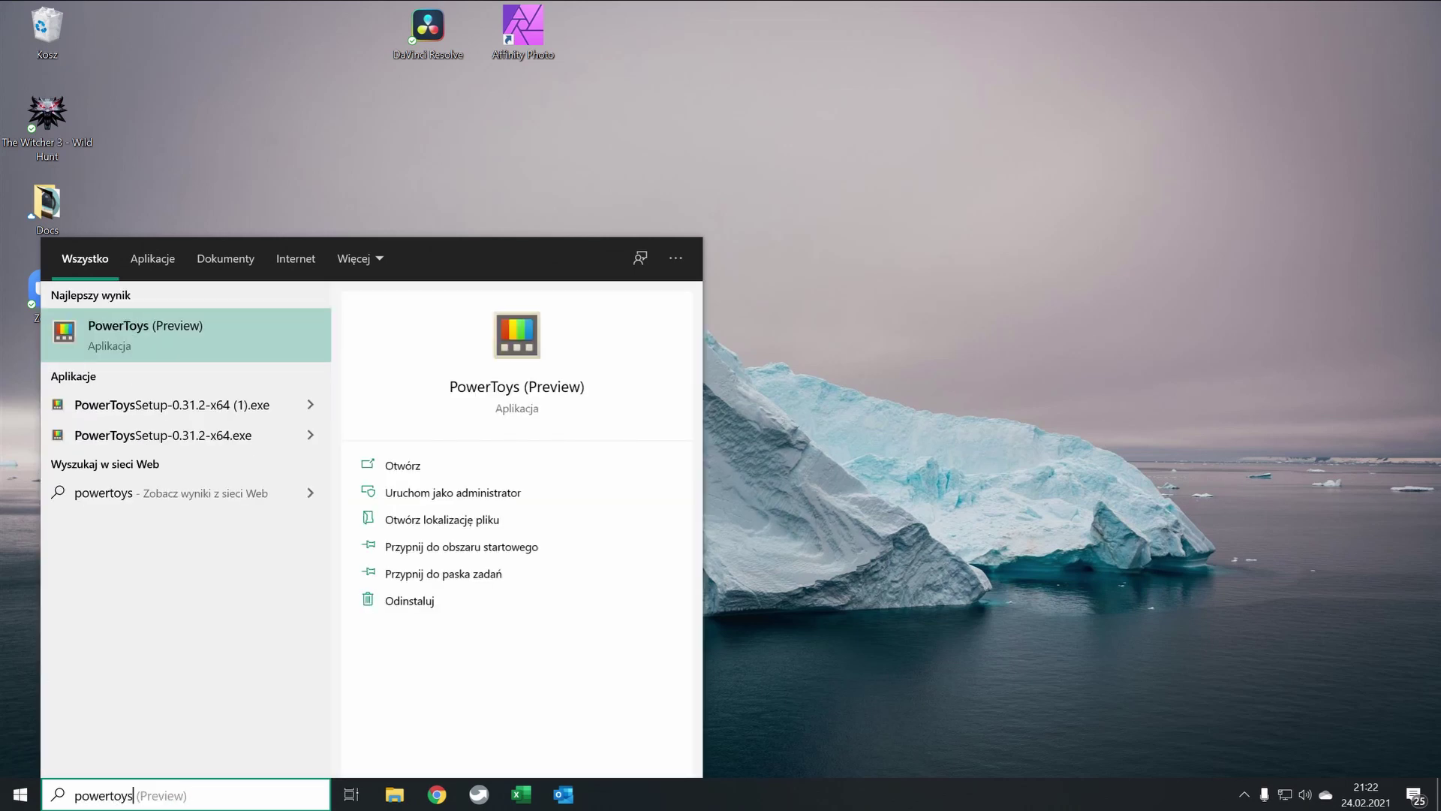
{"action": "left_click", "coordinate": [129, 331]}
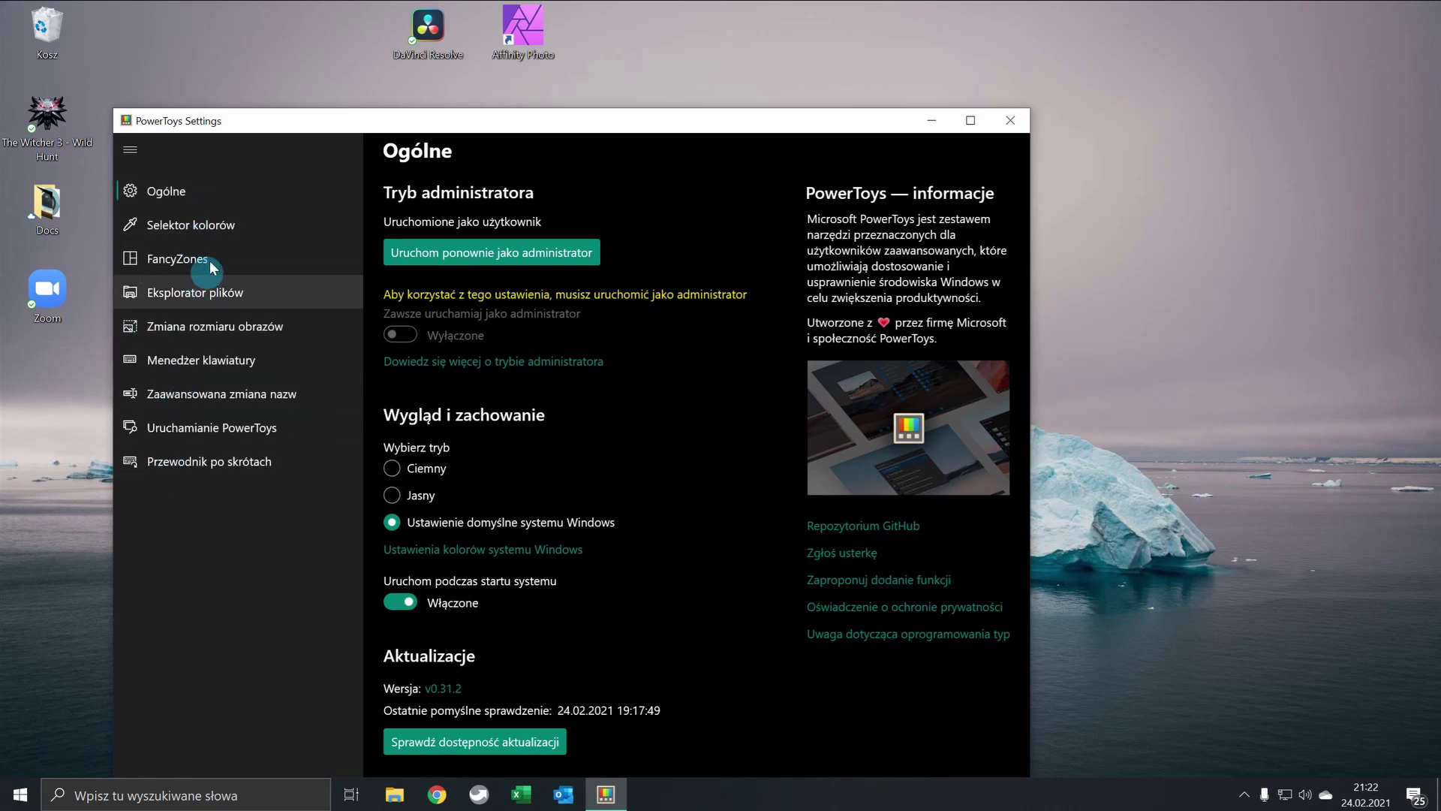
{"action": "left_click", "coordinate": [166, 264]}
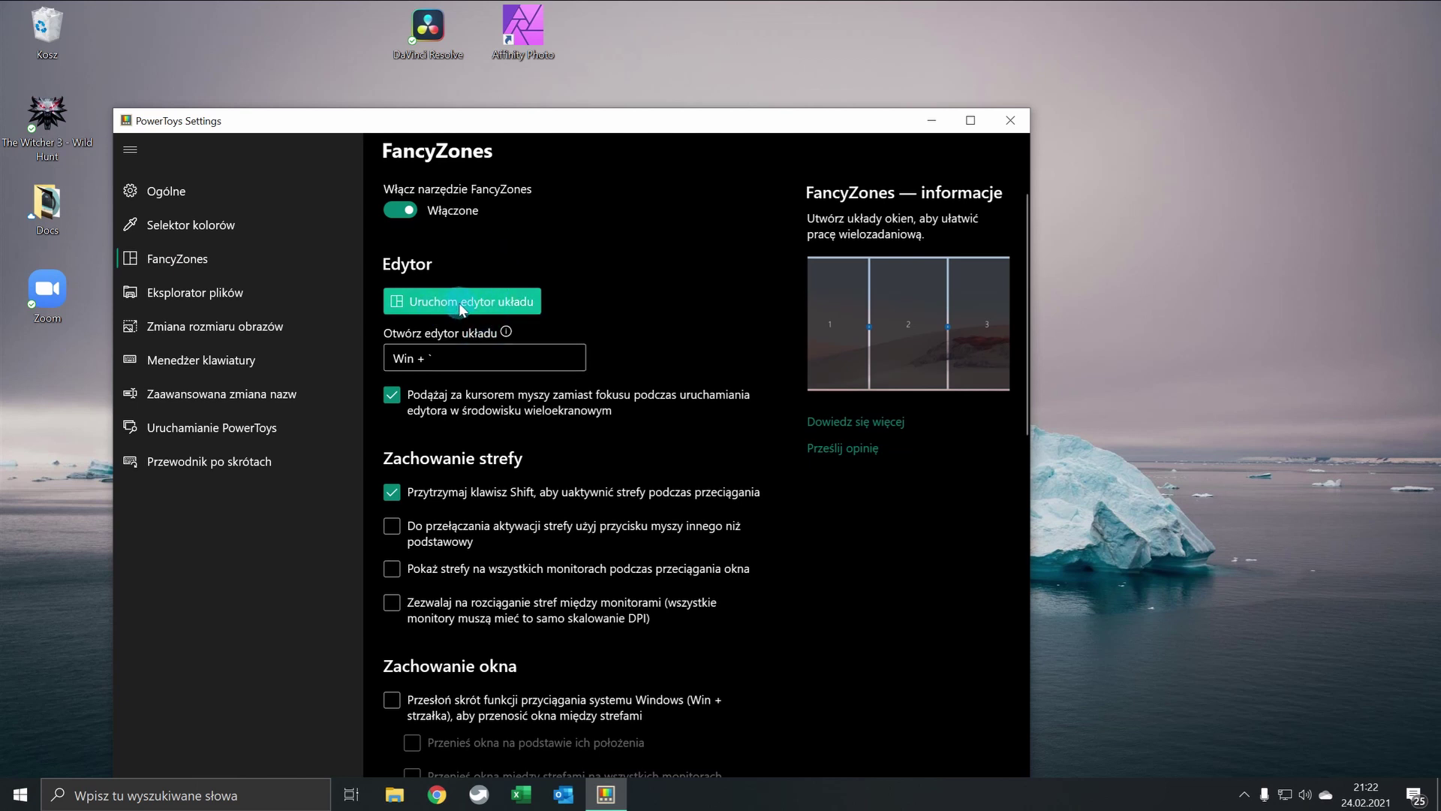
Step: Launch the FancyZones layout editor and apply the Siatka priorytetów template to monitor 1
{"action": "left_click", "coordinate": [481, 358]}
{"action": "left_click", "coordinate": [518, 303]}
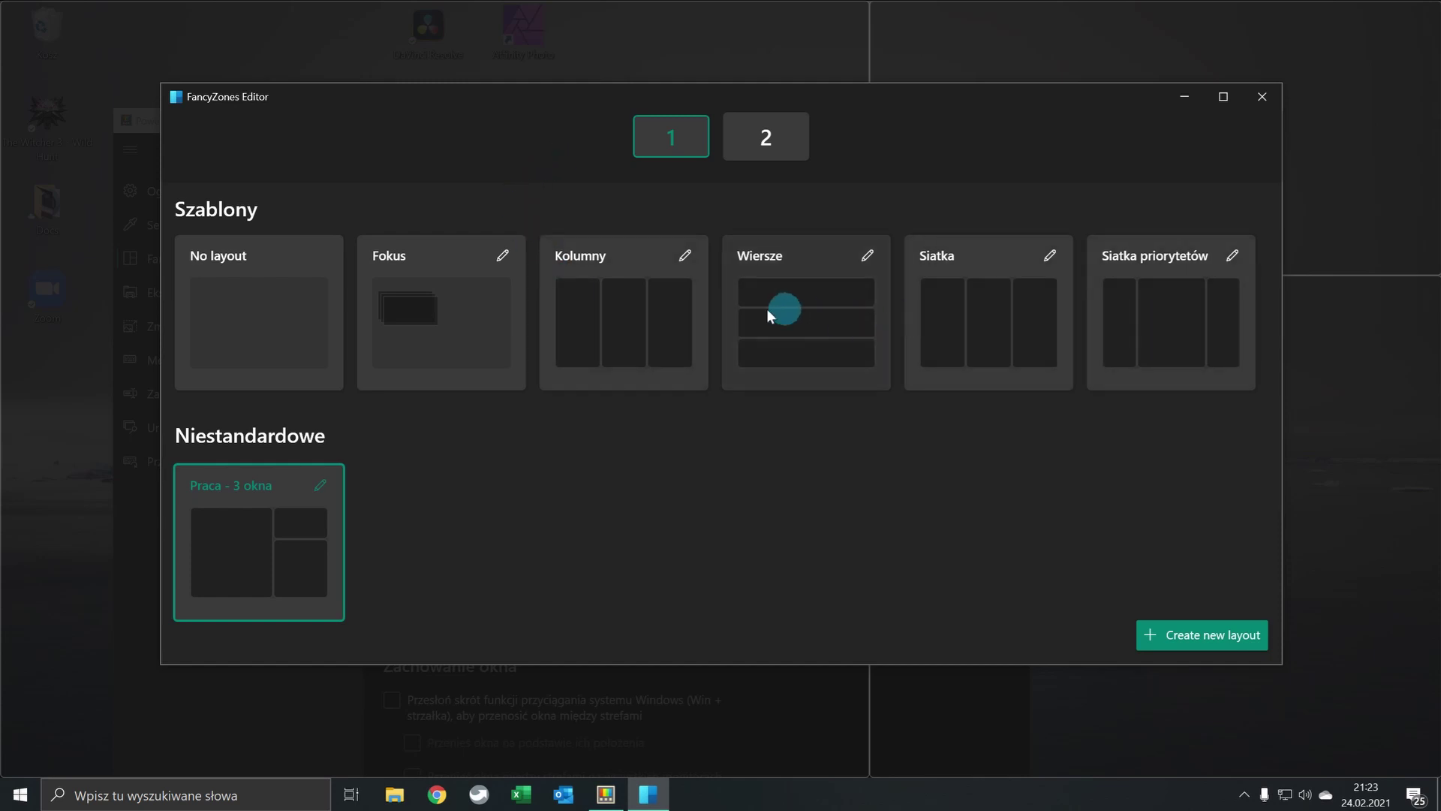
{"action": "left_click", "coordinate": [1154, 324]}
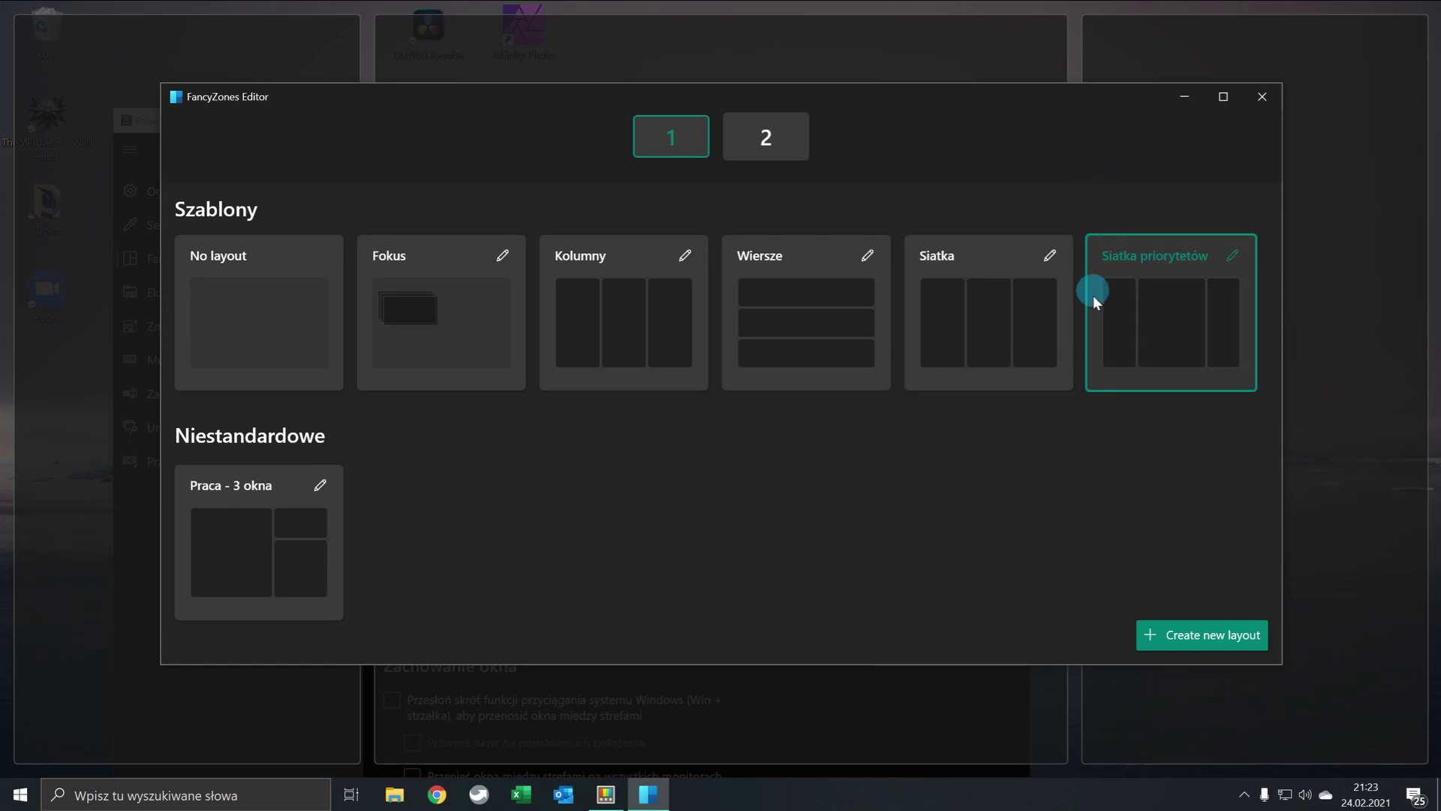
Step: Create a new Grid layout named "Praca - 3 okna"
{"action": "left_click", "coordinate": [1209, 637]}
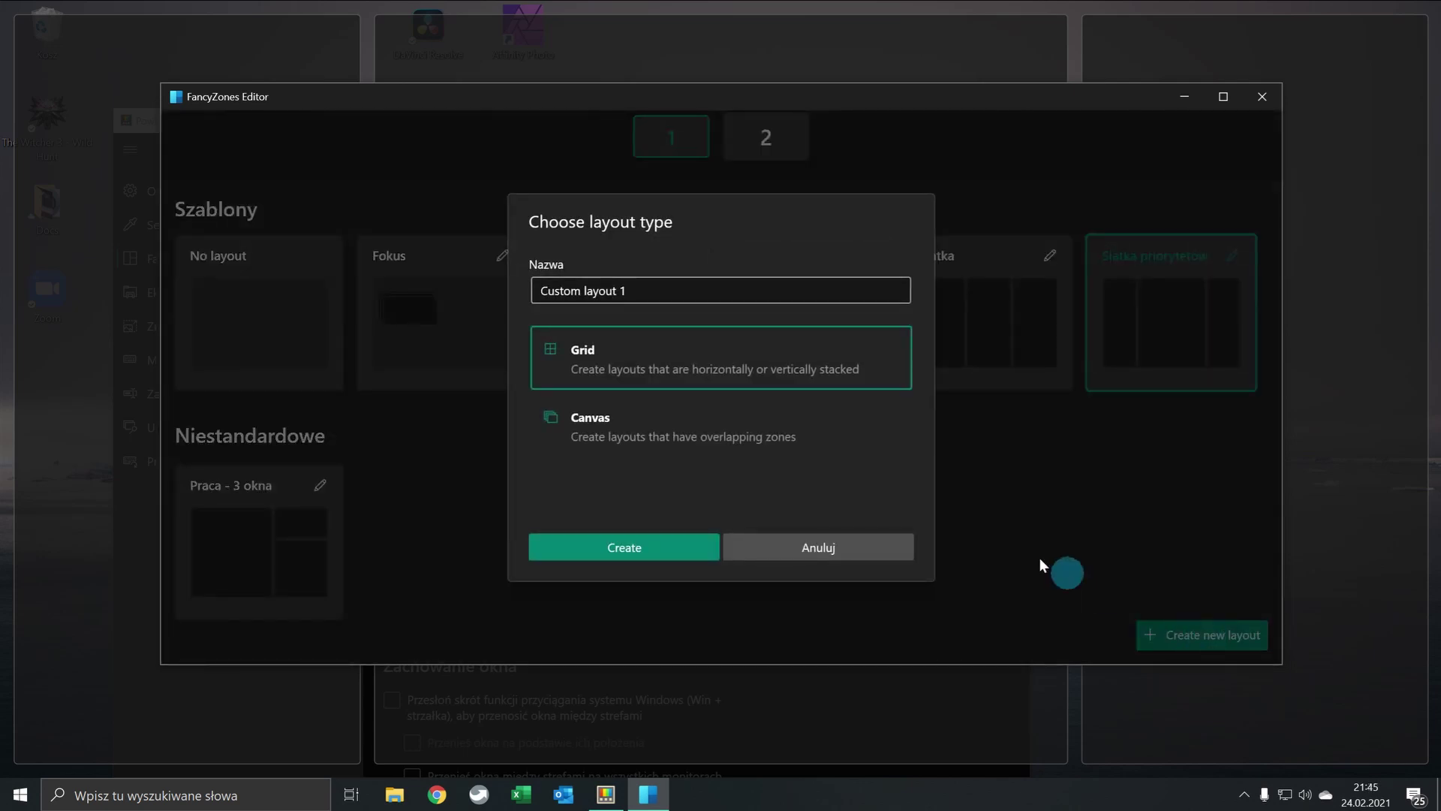
{"action": "left_click", "coordinate": [539, 290]}
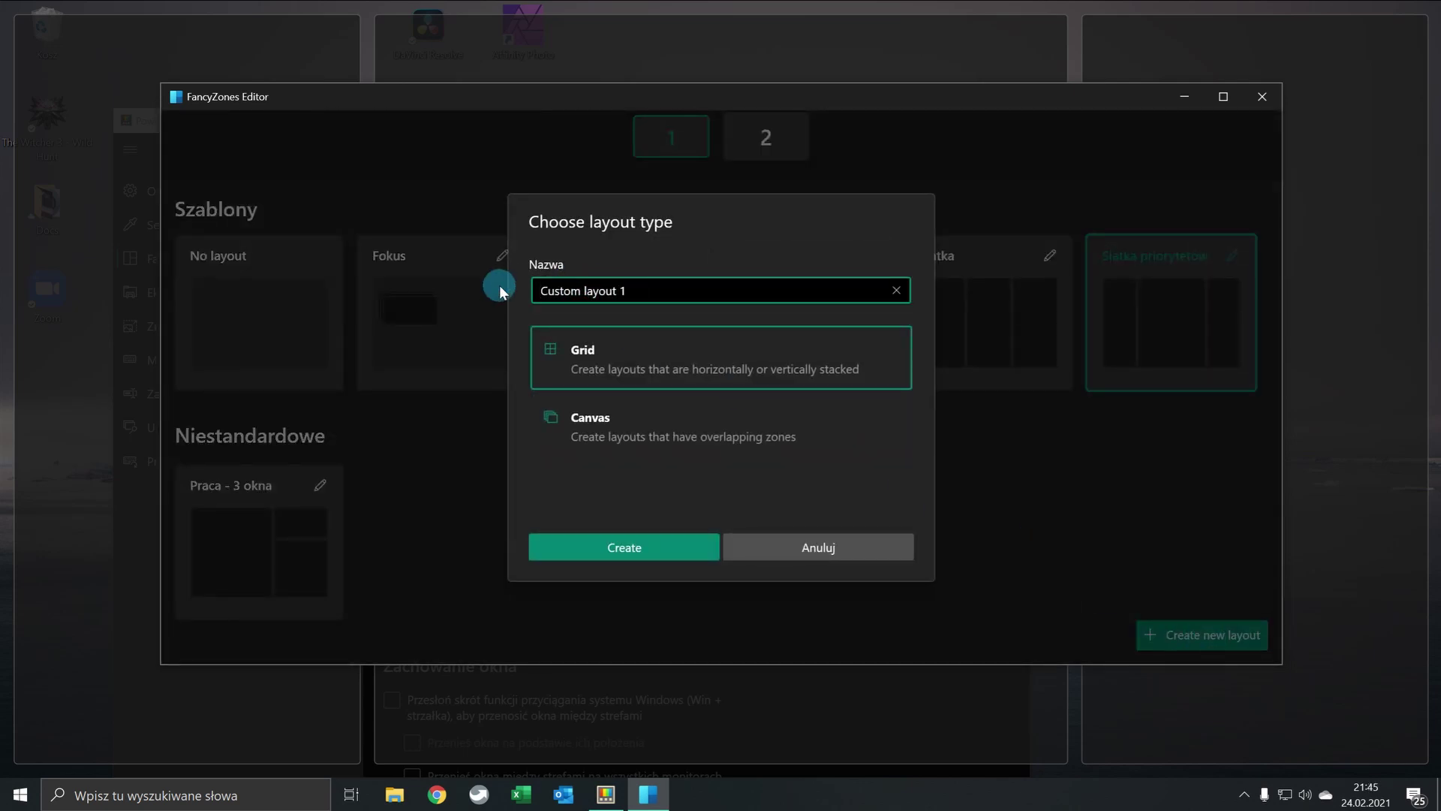
{"action": "type", "text": "P"}
{"action": "key", "text": "shift+End"}
{"action": "type", "text": "raca - 3 okna"}
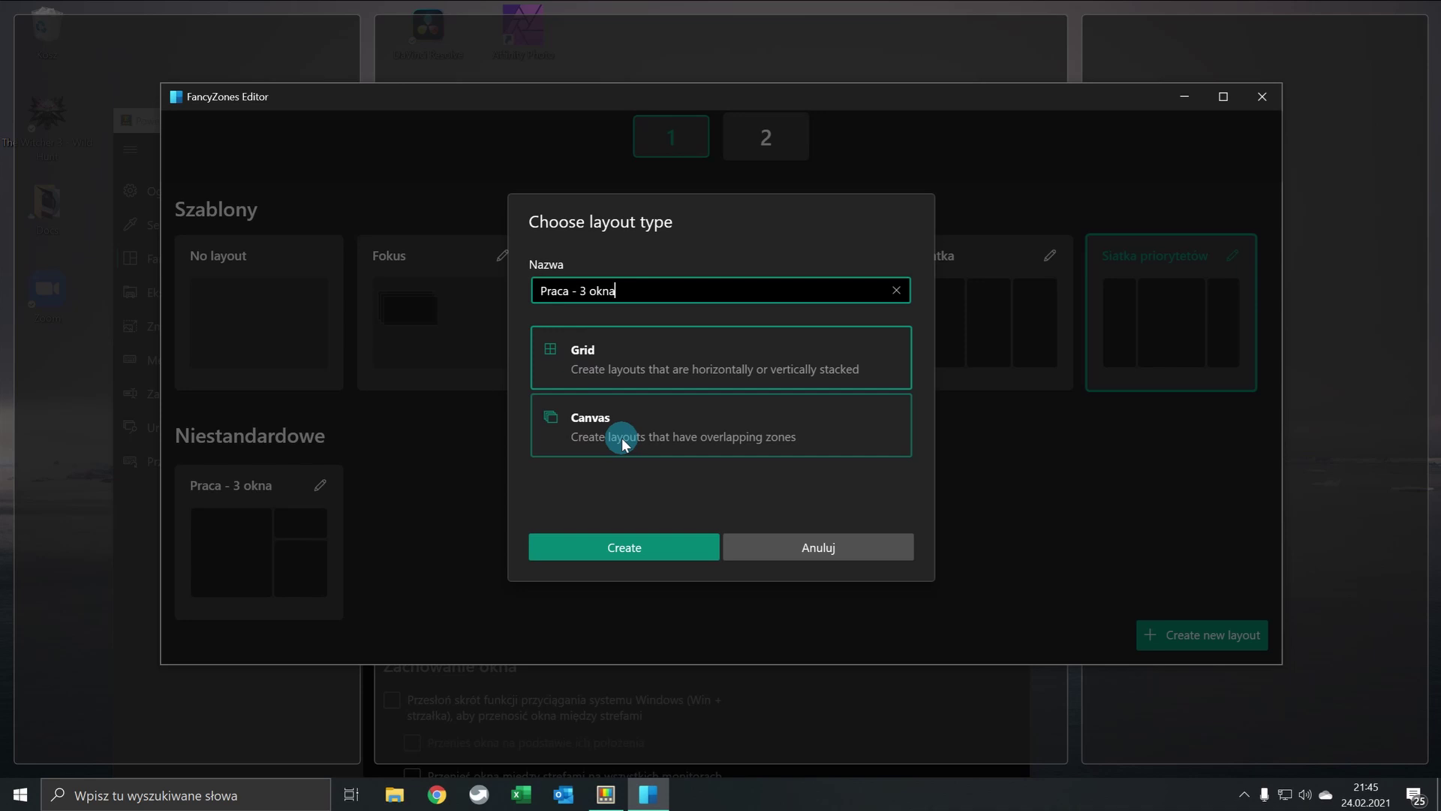
{"action": "left_click", "coordinate": [616, 547]}
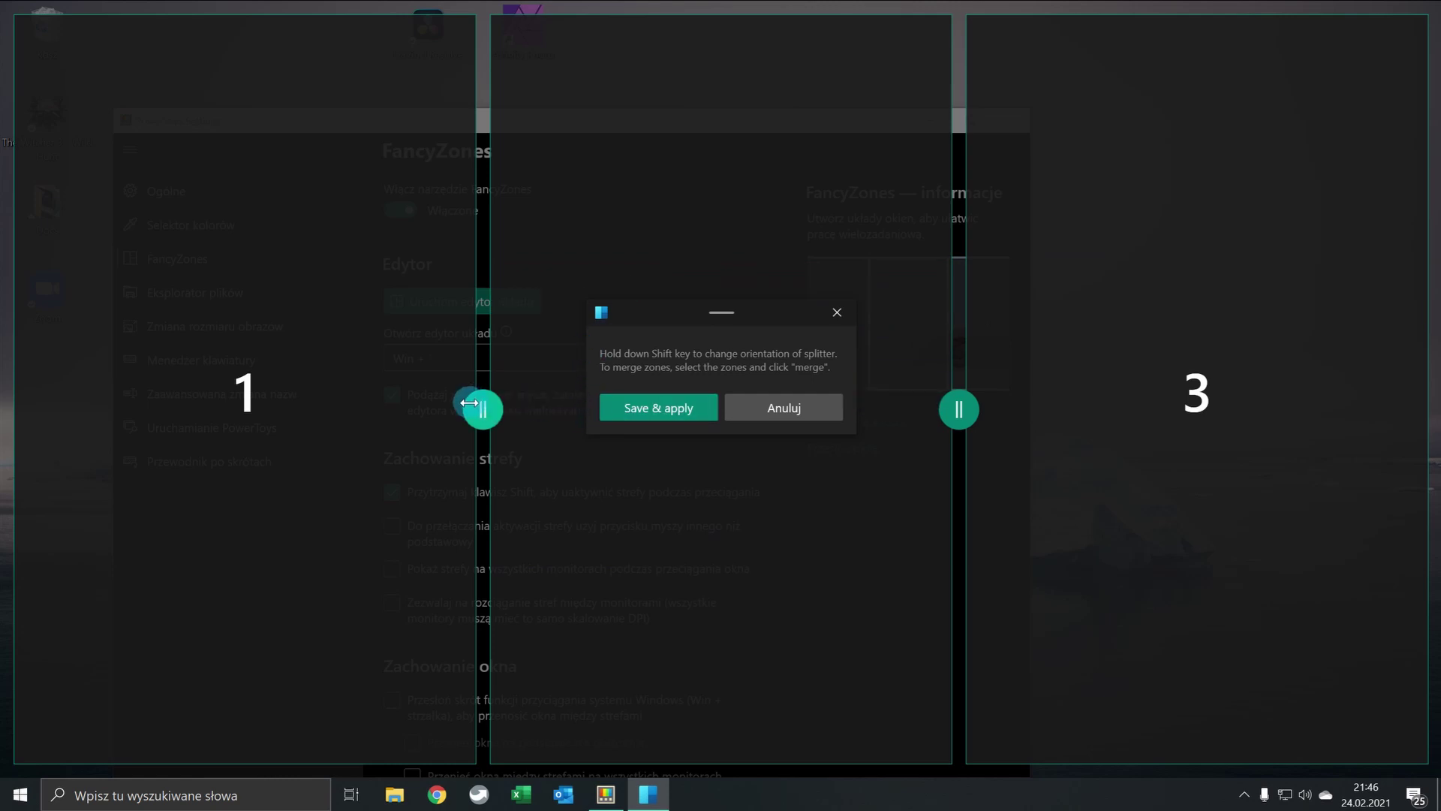
Step: Shift both vertical splitters to the right so the third column becomes narrower than the first two
{"action": "mouse_move", "coordinate": [469, 403]}
{"action": "left_mouse_down"}
{"action": "mouse_move", "coordinate": [555, 406]}
{"action": "mouse_move", "coordinate": [443, 405]}
{"action": "mouse_move", "coordinate": [506, 408]}
{"action": "mouse_move", "coordinate": [489, 409]}
{"action": "left_mouse_up"}
{"action": "left_click_drag", "start_coordinate": [959, 409], "coordinate": [1021, 439]}
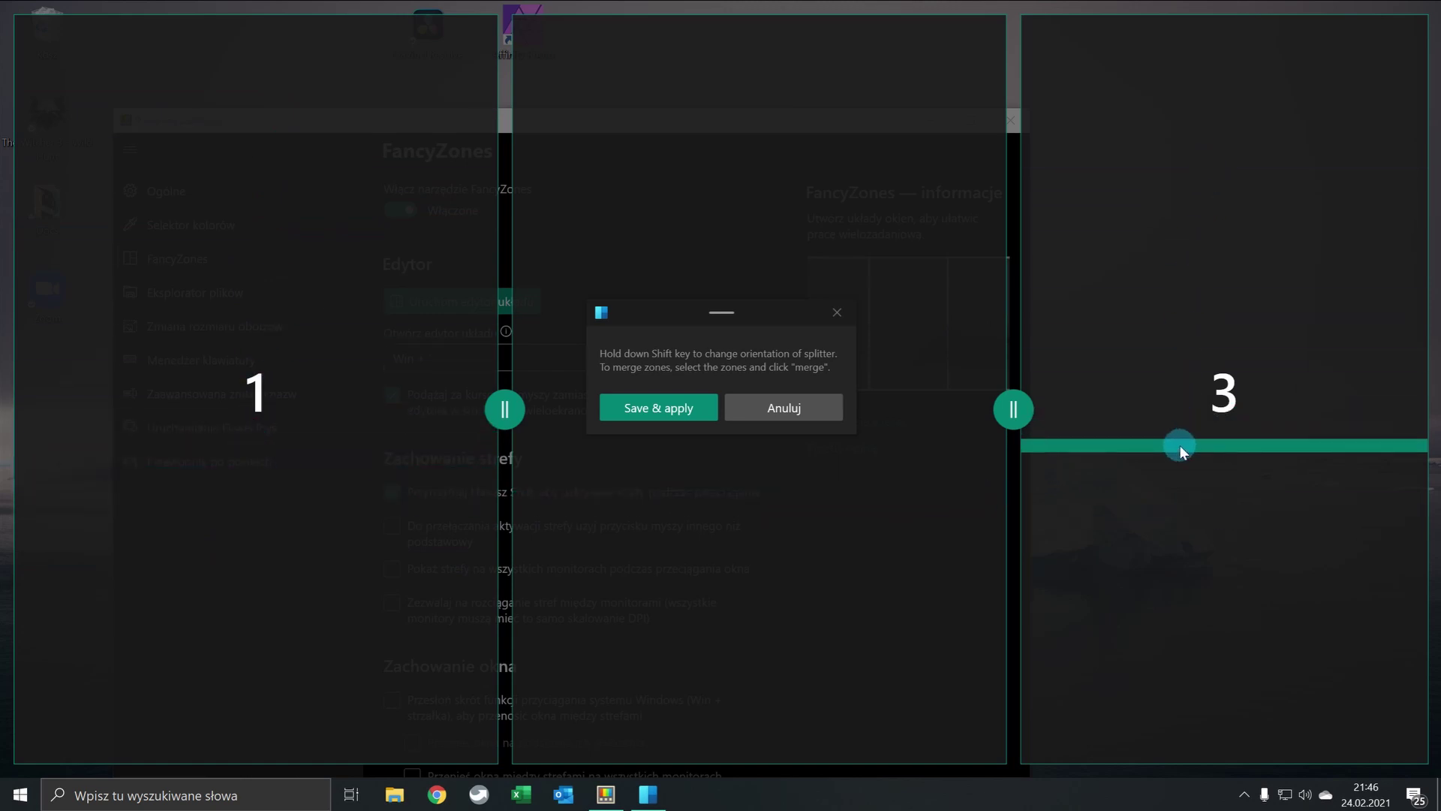
Step: Split the third zone horizontally into two stacked zones and raise the splitter so the upper zone is shorter
{"action": "key", "text": "shift"}
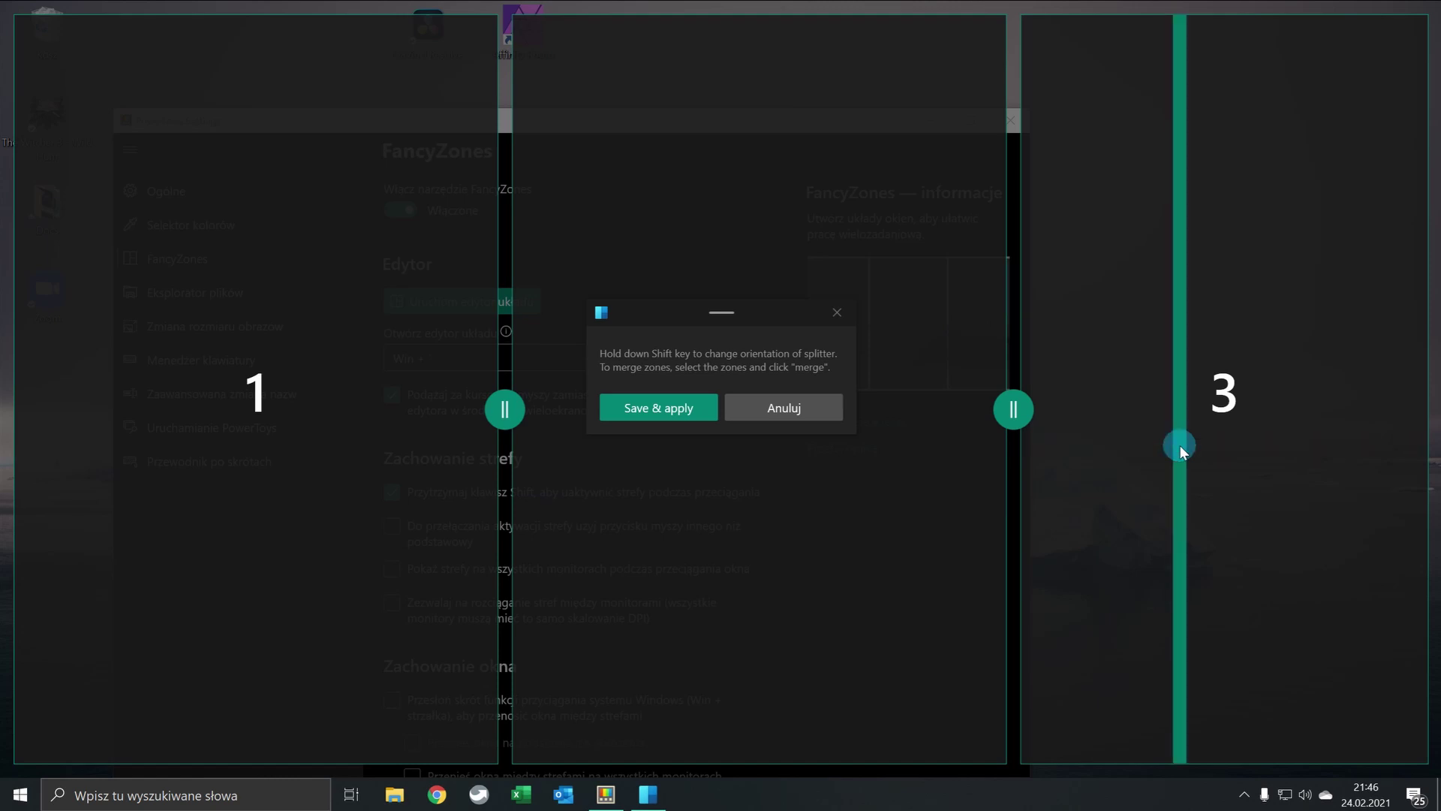
{"action": "key", "text": "shift"}
{"action": "key", "text": "shift"}
{"action": "left_click", "coordinate": [1184, 394]}
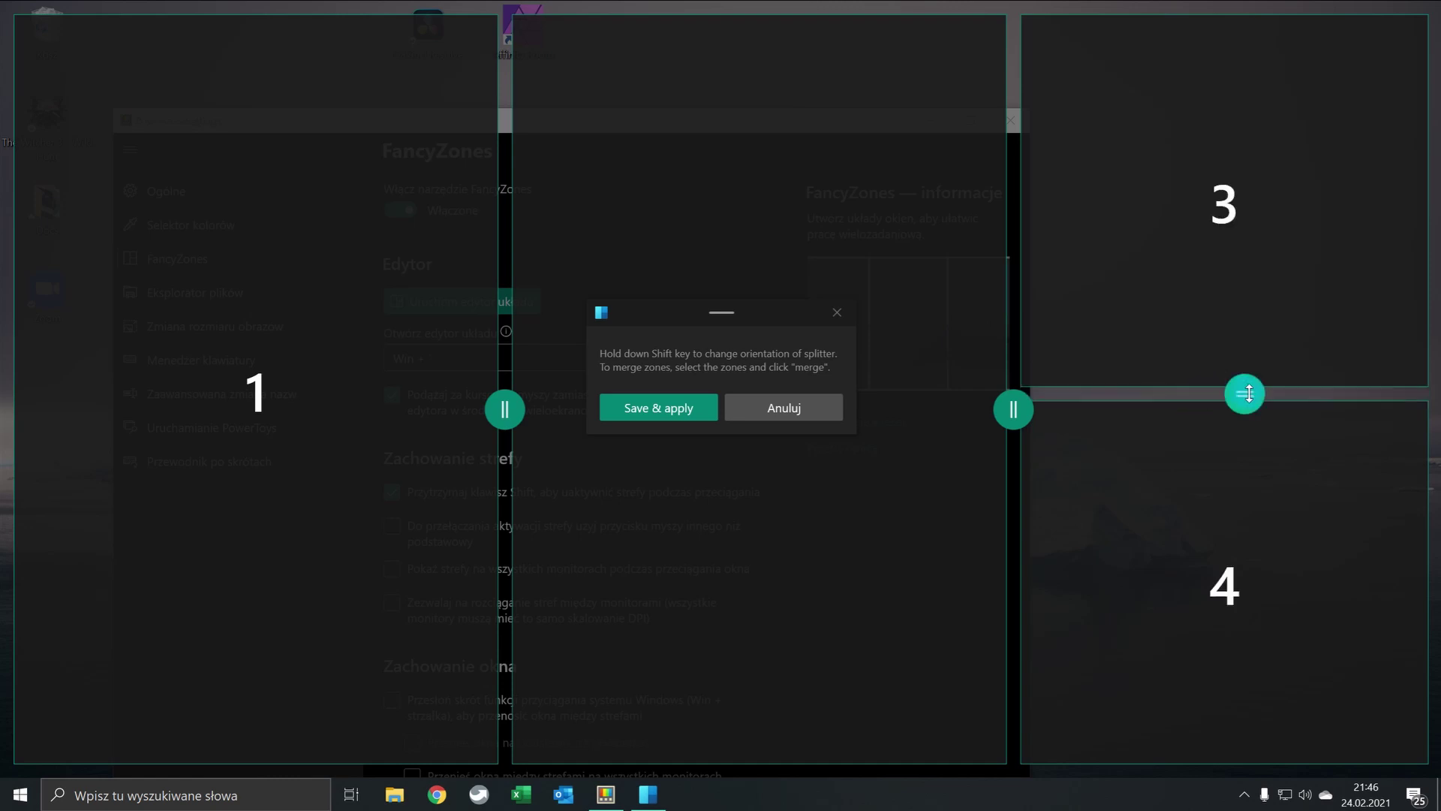
{"action": "left_click_drag", "start_coordinate": [1249, 393], "coordinate": [1246, 358]}
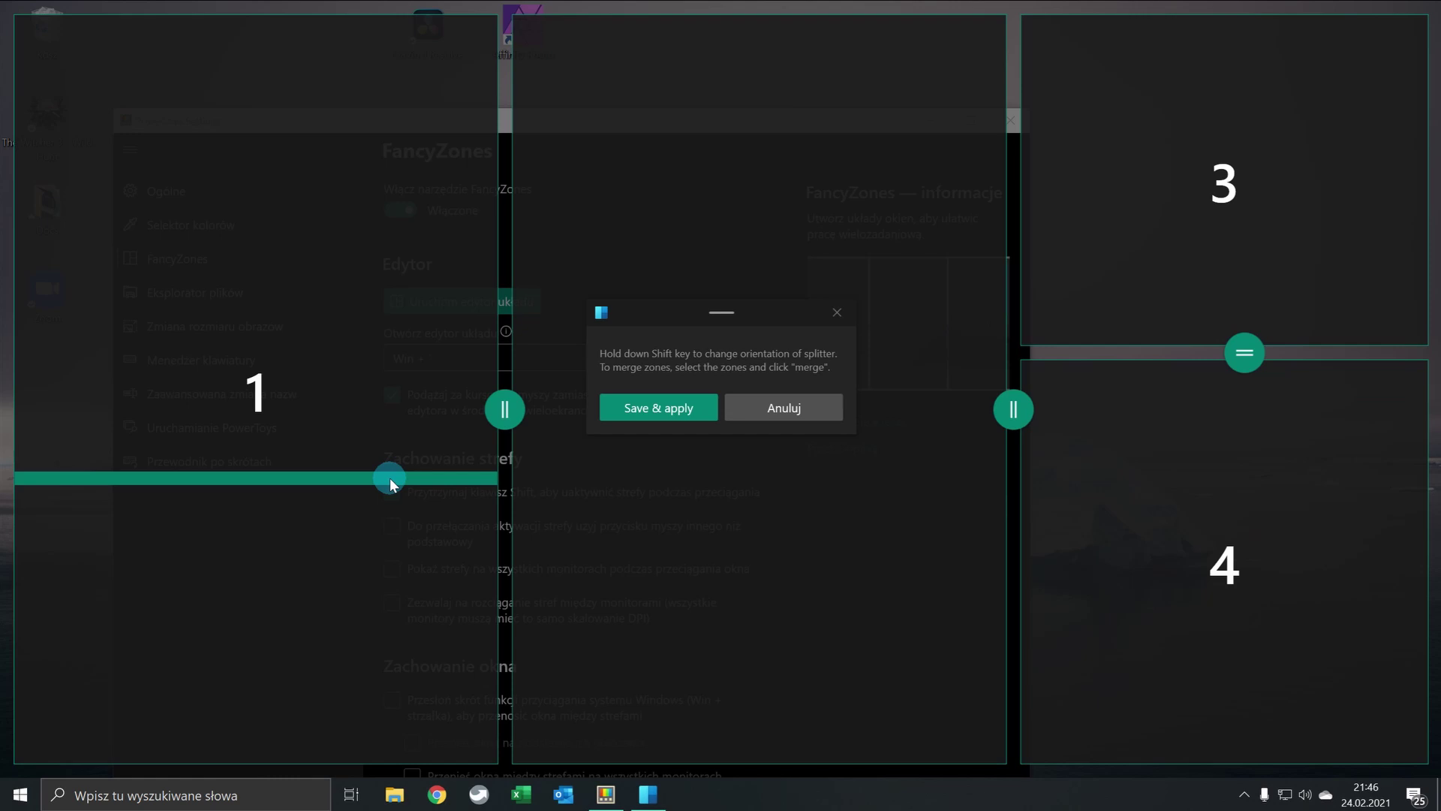
Step: Merge zones 1 and 2 into one large zone, and save and apply the layout
{"action": "left_click_drag", "start_coordinate": [394, 477], "coordinate": [609, 473]}
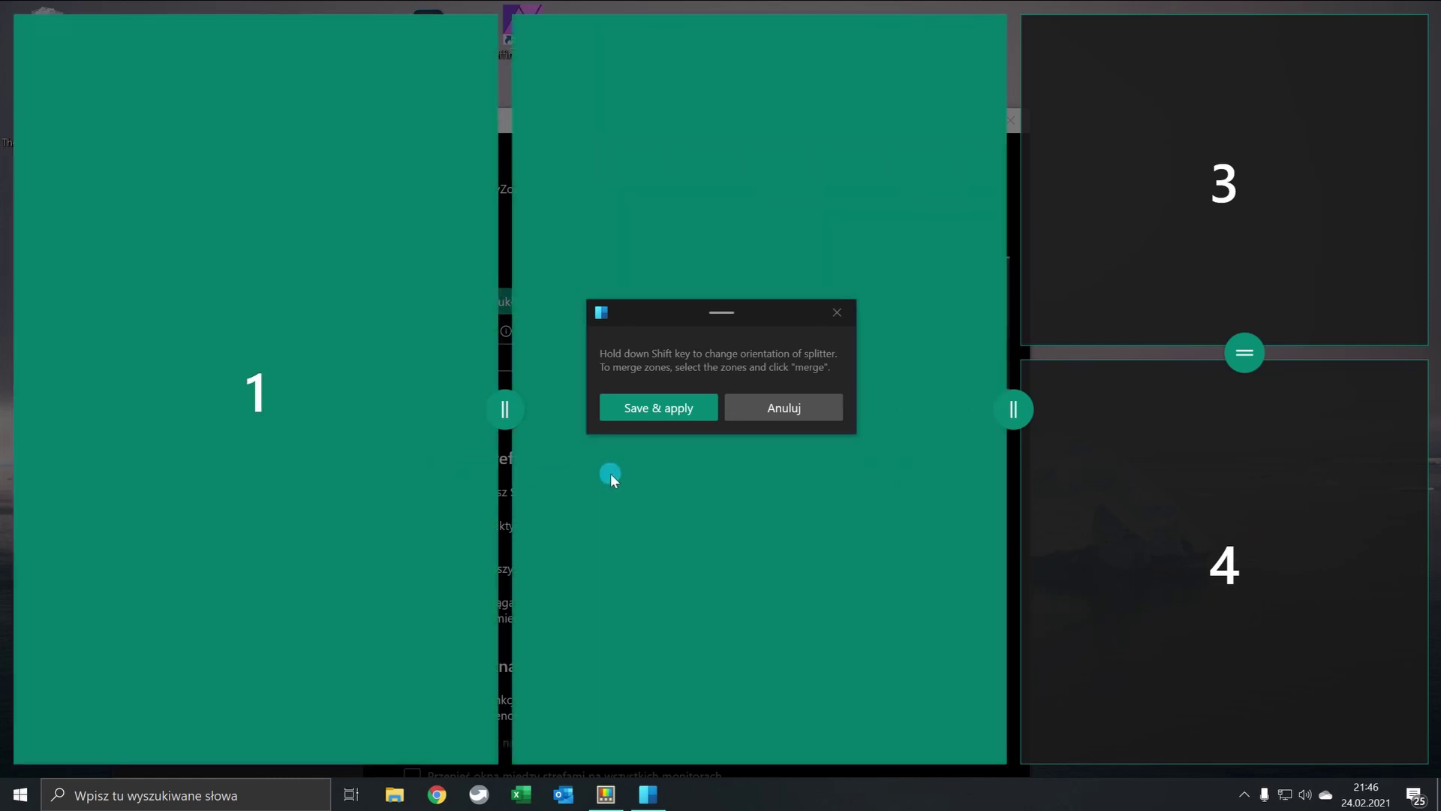
{"action": "left_click_drag", "start_coordinate": [610, 473], "coordinate": [610, 473]}
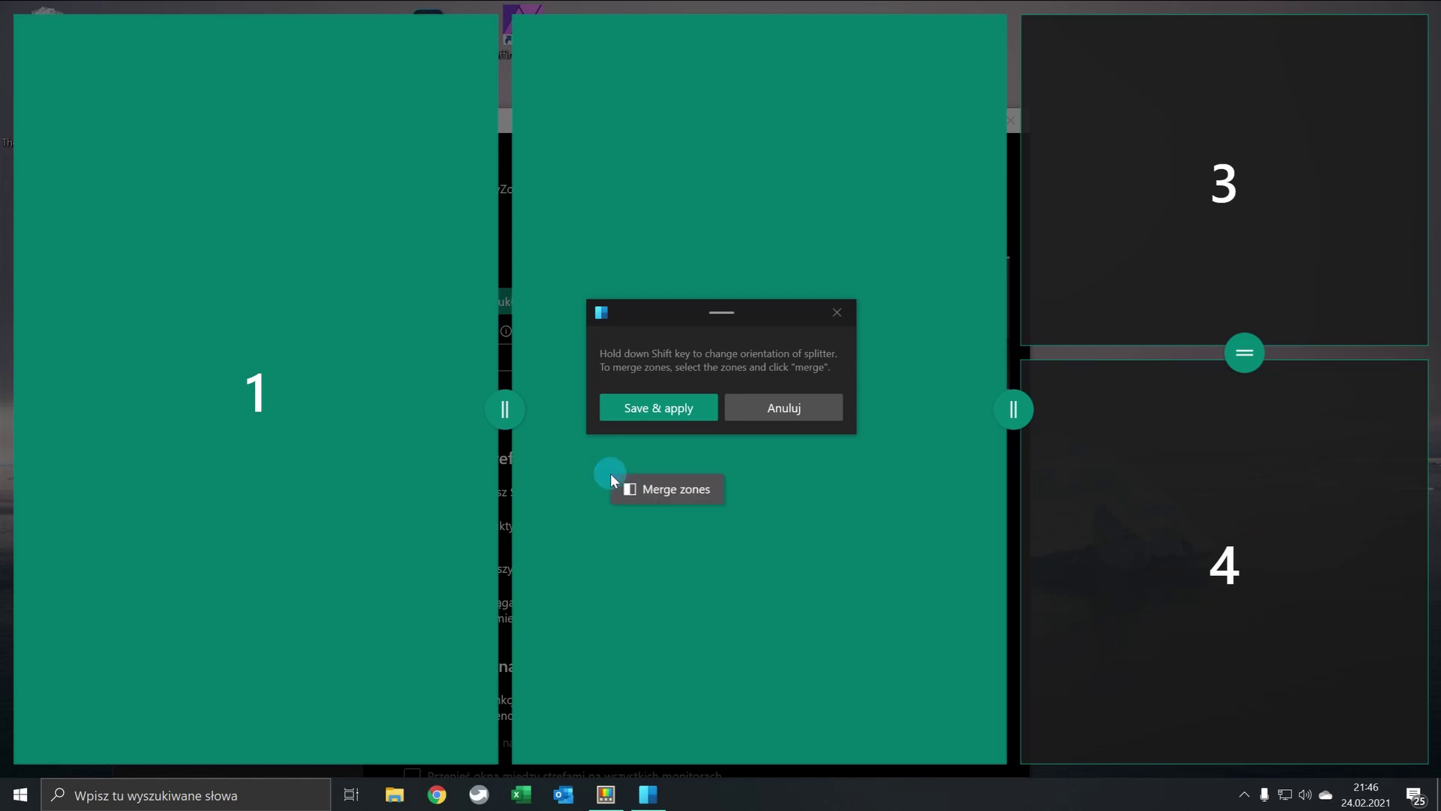
{"action": "left_click", "coordinate": [663, 498]}
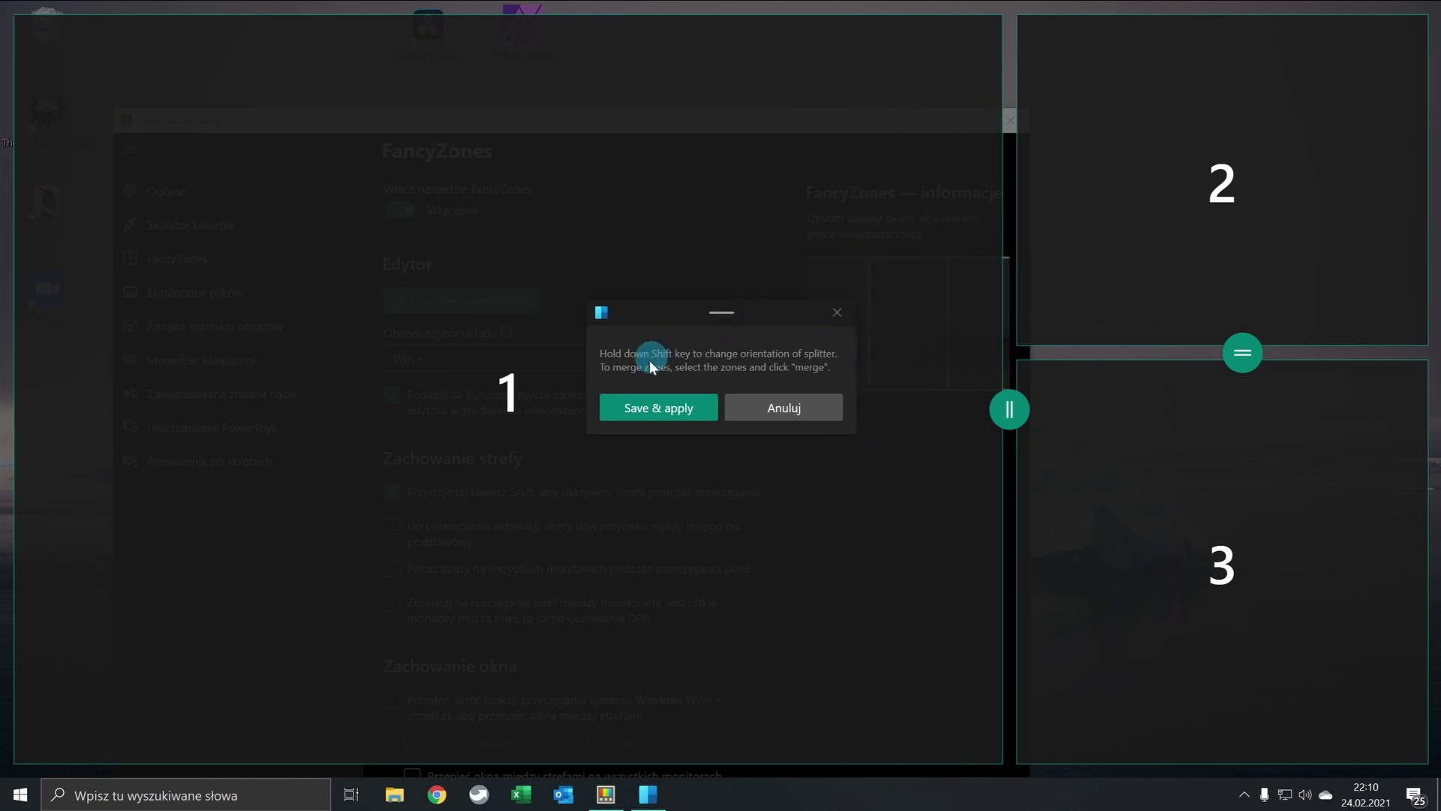
{"action": "left_click", "coordinate": [641, 409]}
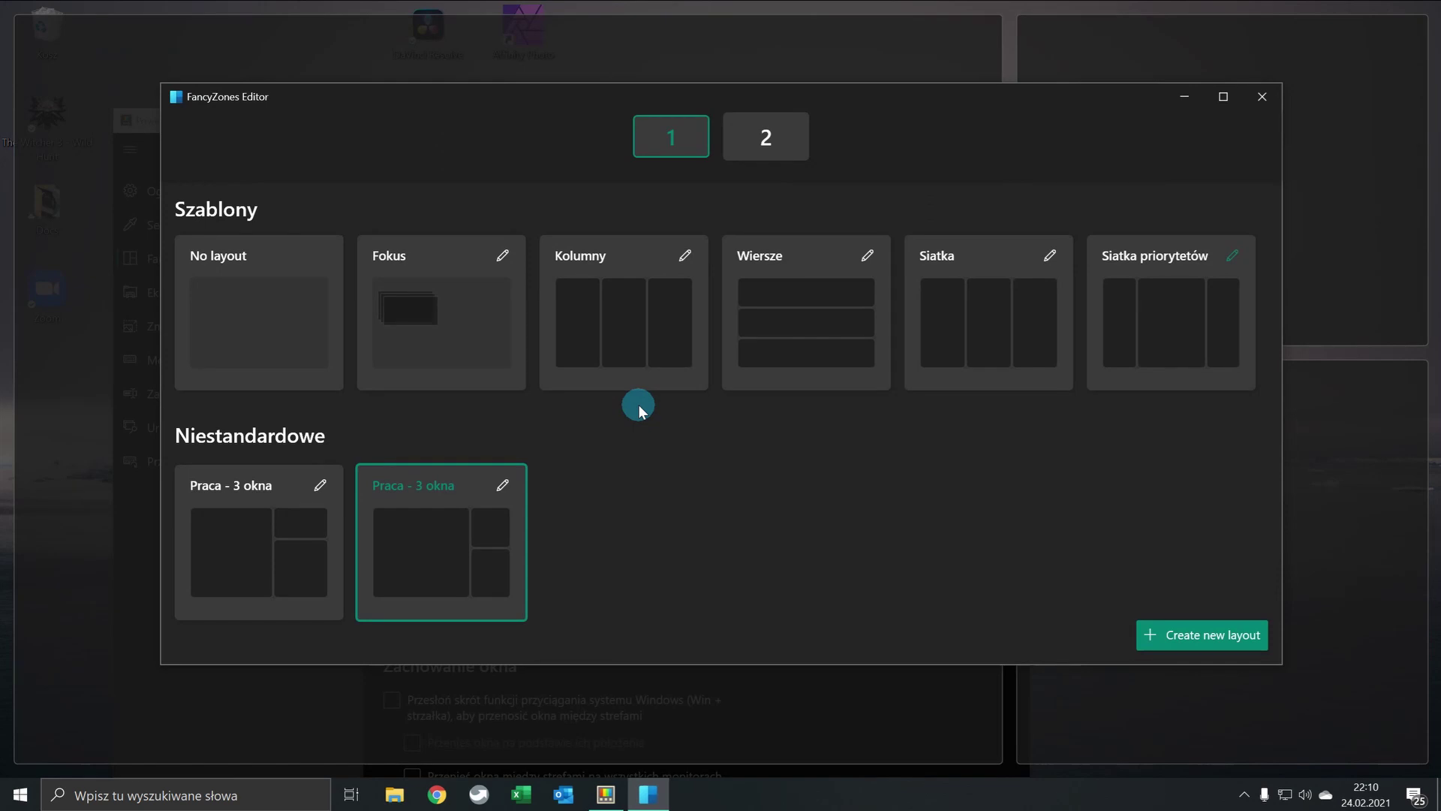
Step: Turn off the space around zones for the new Praca - 3 okna layout and save it
{"action": "left_click", "coordinate": [502, 486]}
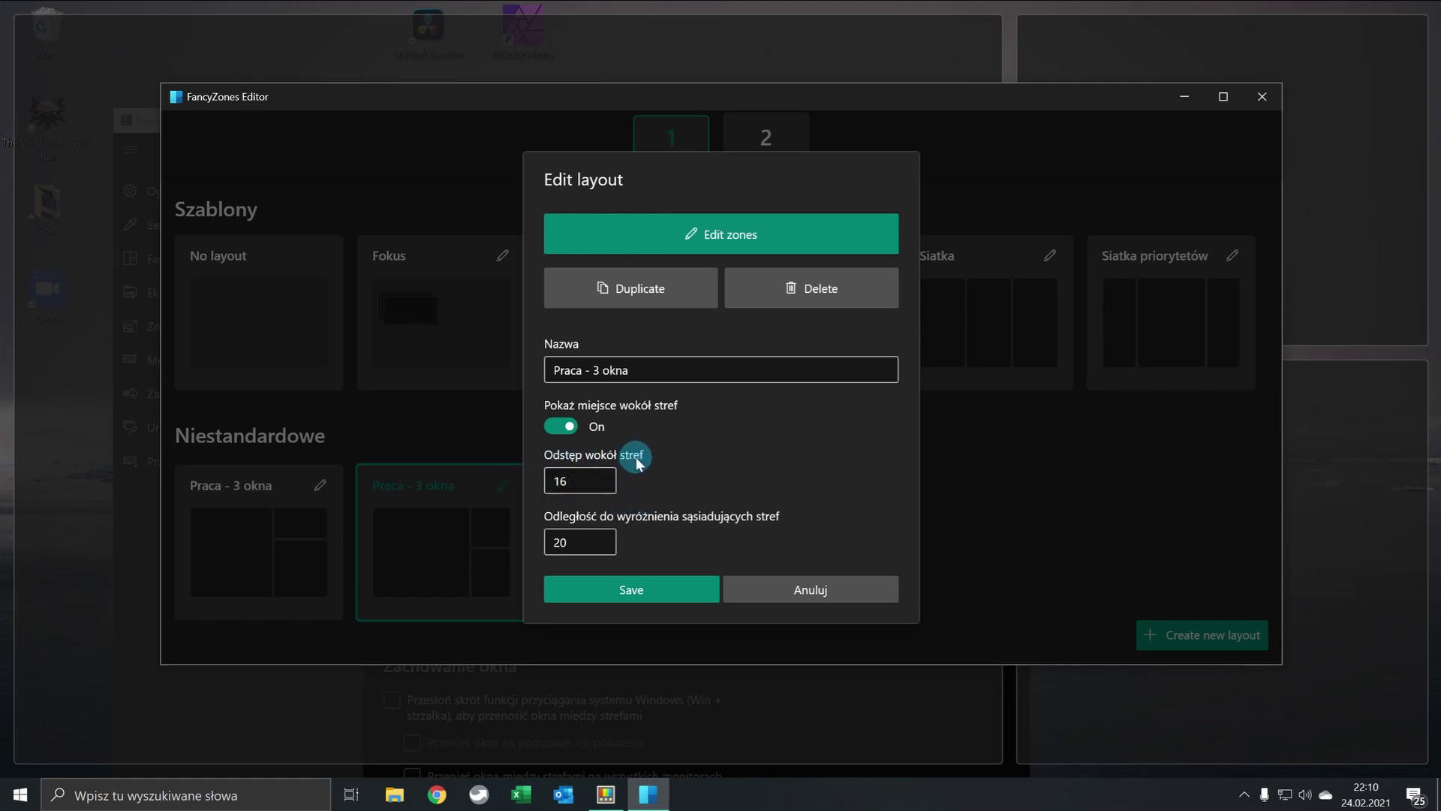
{"action": "left_click", "coordinate": [574, 425]}
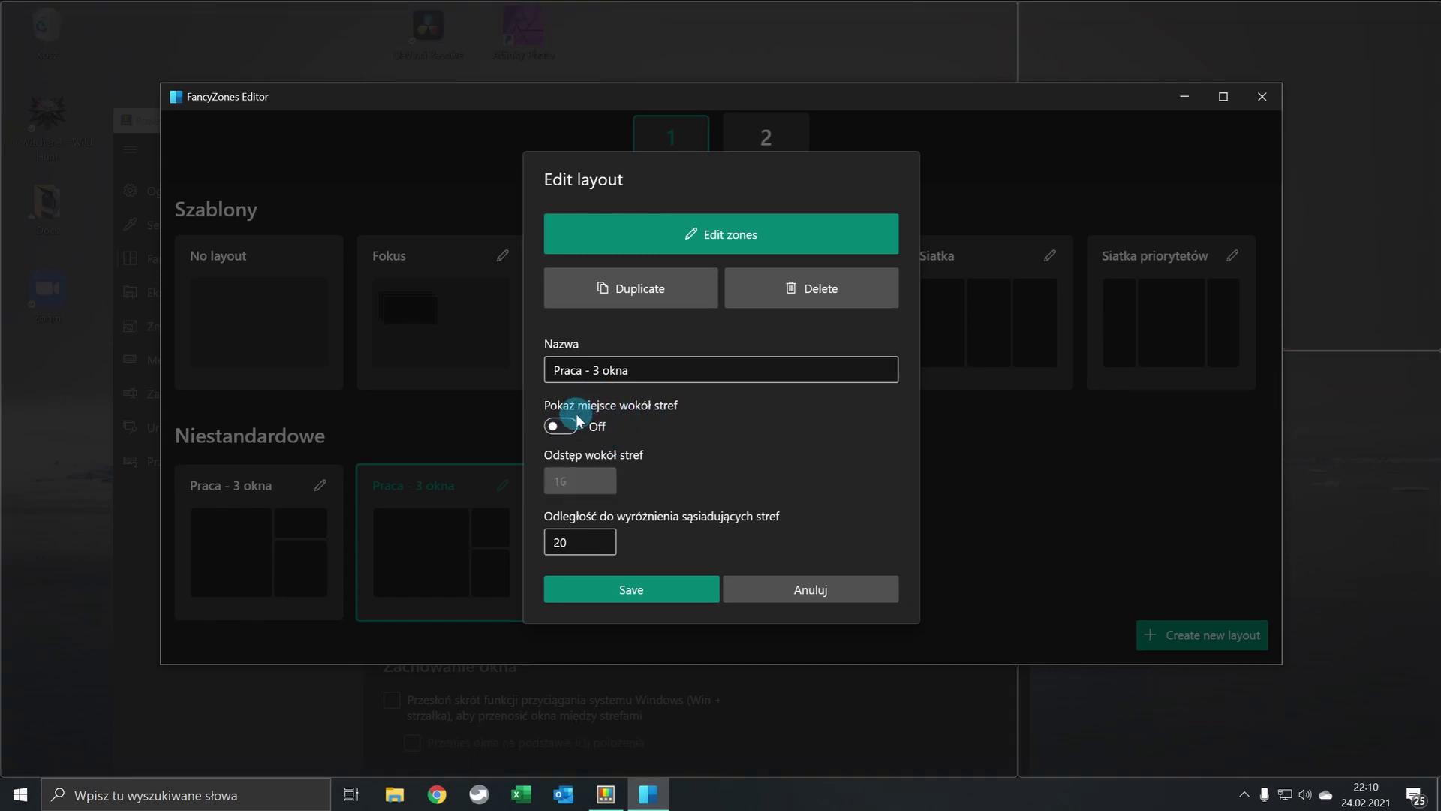
{"action": "left_click", "coordinate": [631, 588]}
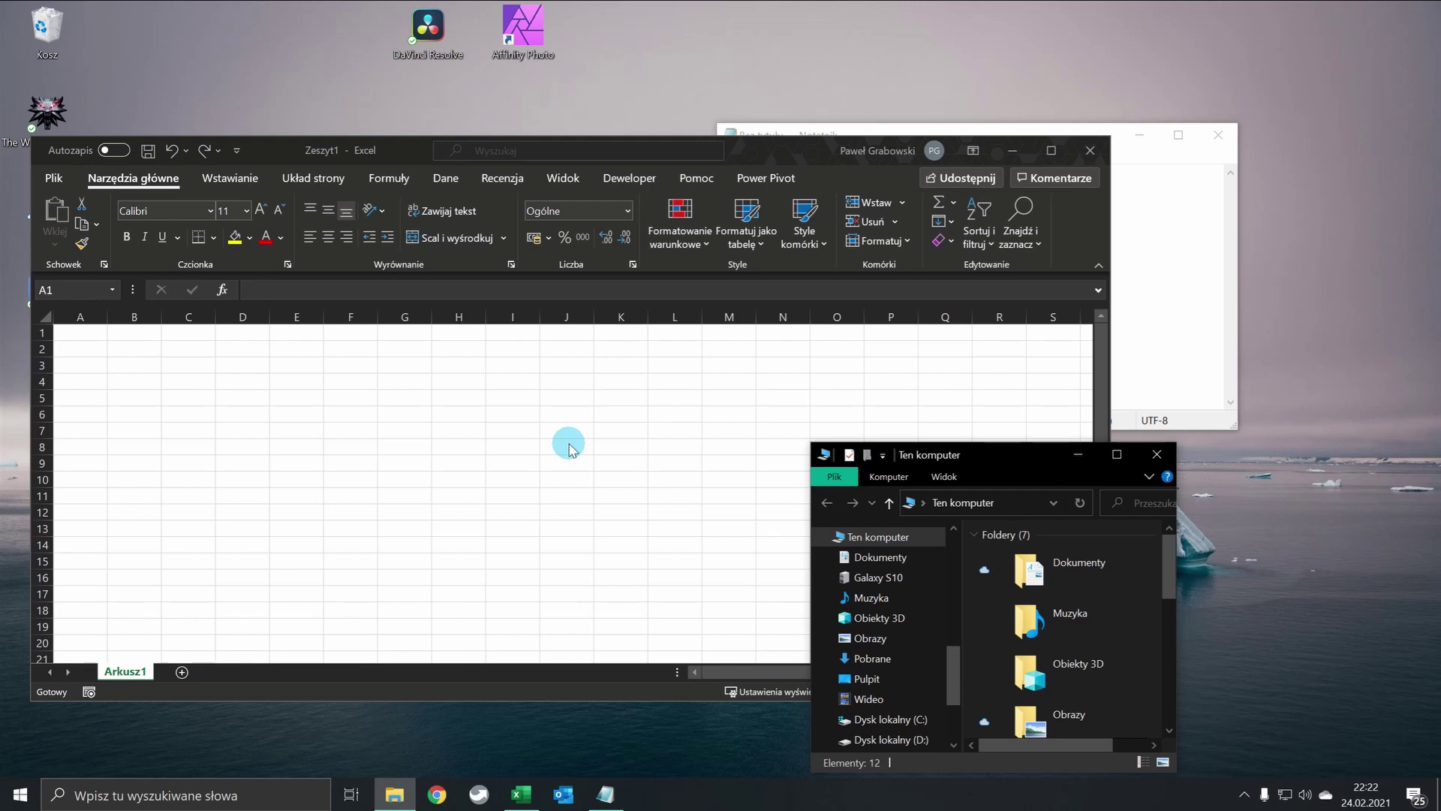
Step: Snap the Excel window into zone 1, Notepad into zone 2, and File Explorer into zone 3
{"action": "left_click_drag", "start_coordinate": [399, 153], "coordinate": [479, 124]}
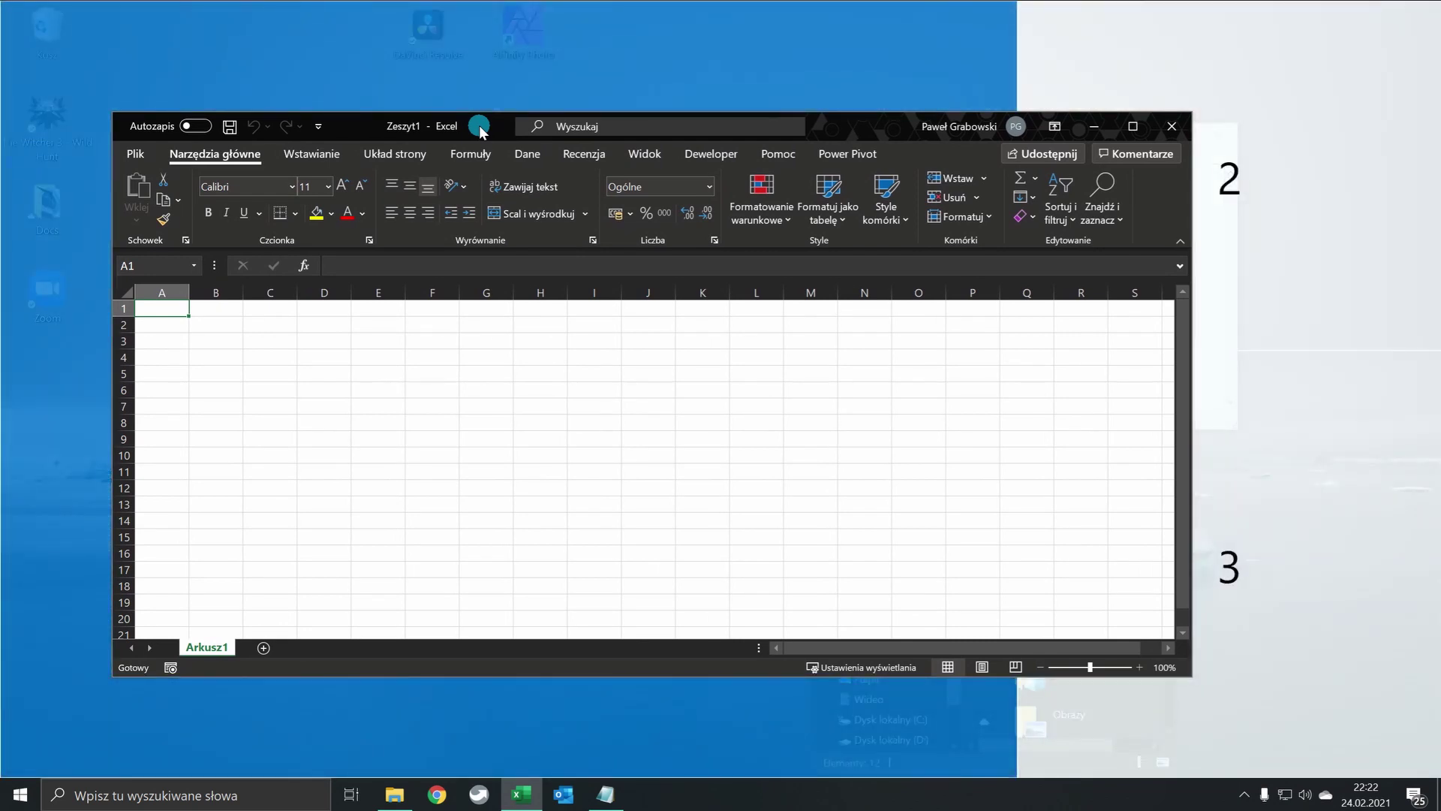
{"action": "left_click_drag", "start_coordinate": [479, 125], "coordinate": [353, 129]}
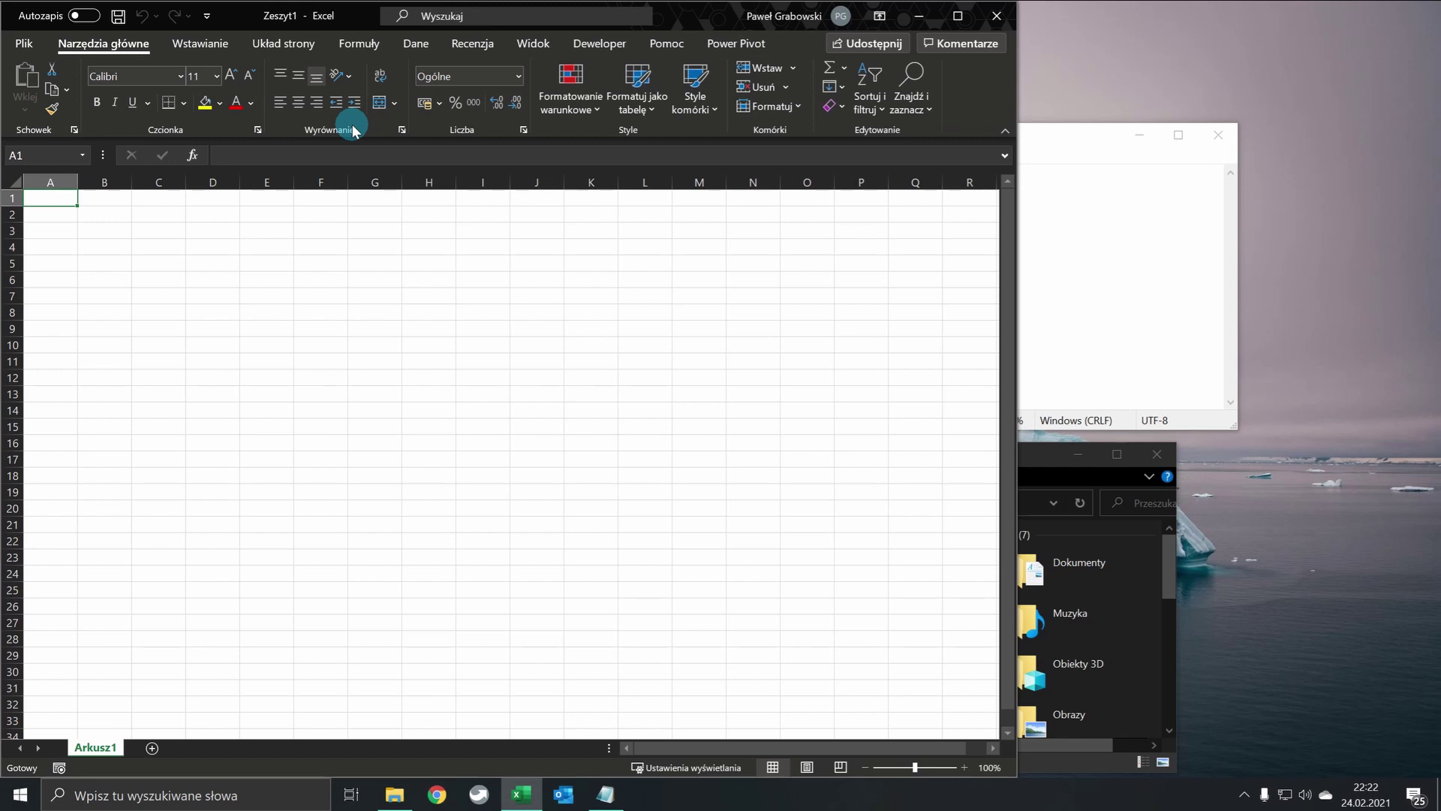
{"action": "left_click_drag", "start_coordinate": [1097, 132], "coordinate": [1193, 103]}
{"action": "left_click_drag", "start_coordinate": [1081, 483], "coordinate": [1249, 418]}
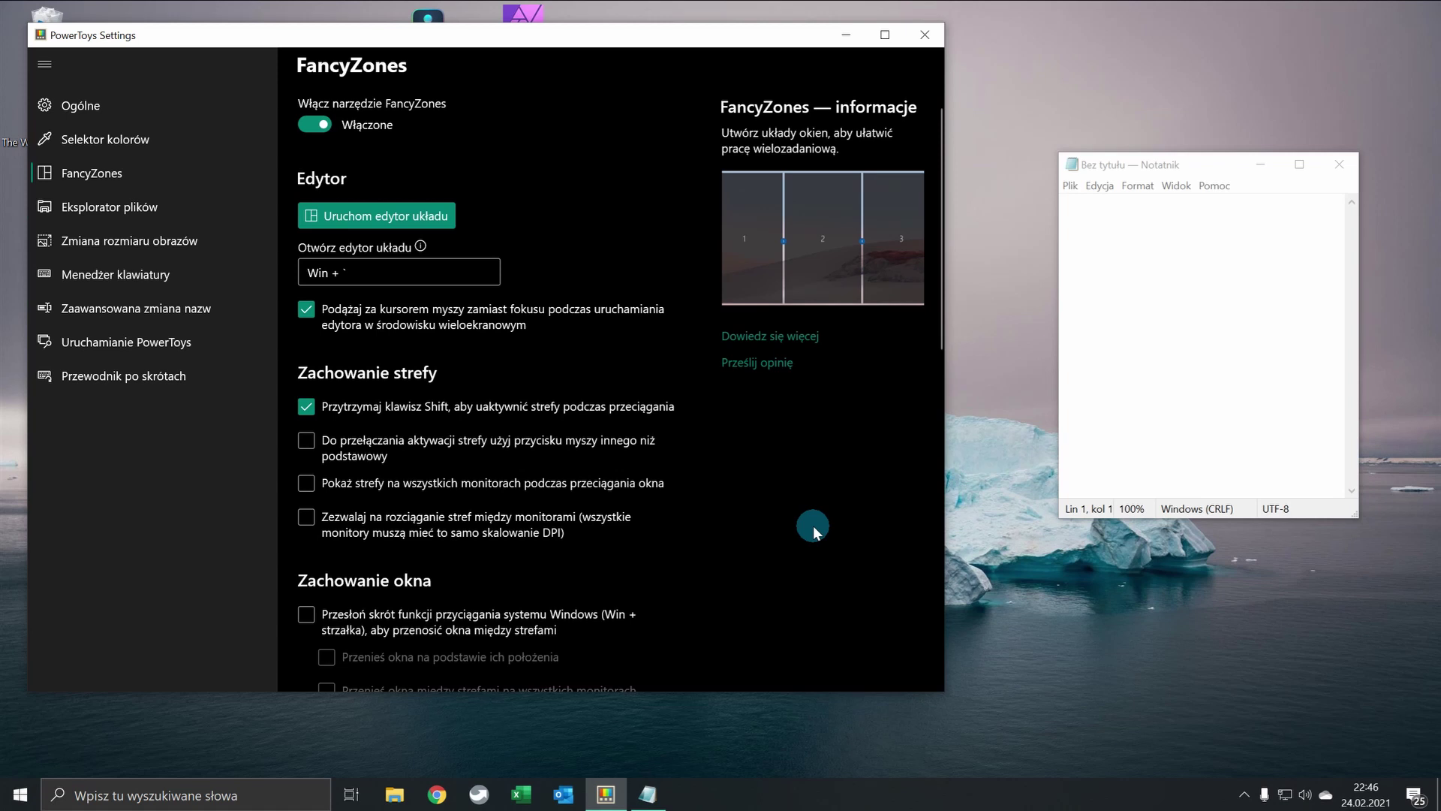
Step: Try Win + F1 as the layout editor shortcut, and restore it to Win + `
{"action": "left_click", "coordinate": [361, 273]}
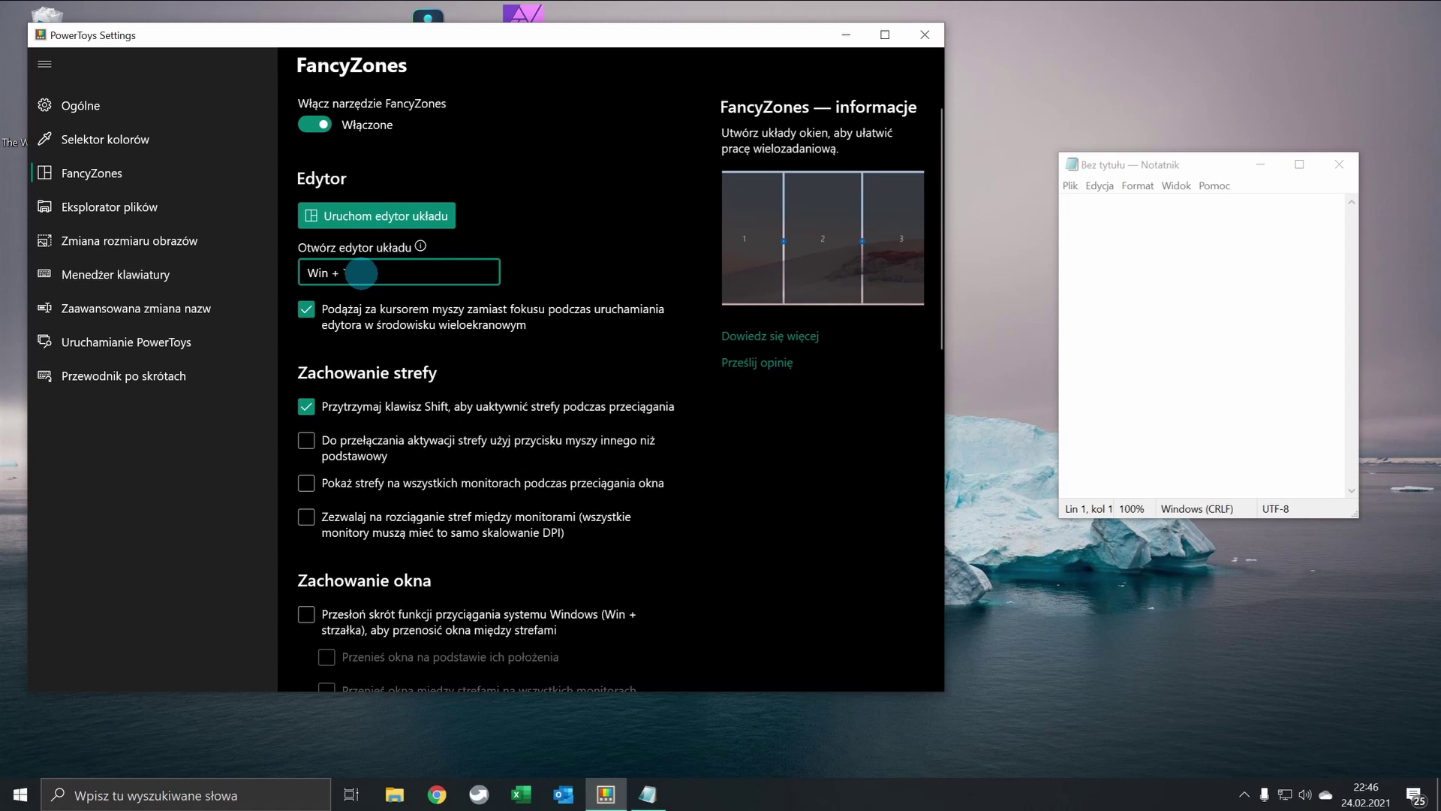
{"action": "key", "text": "super+F1"}
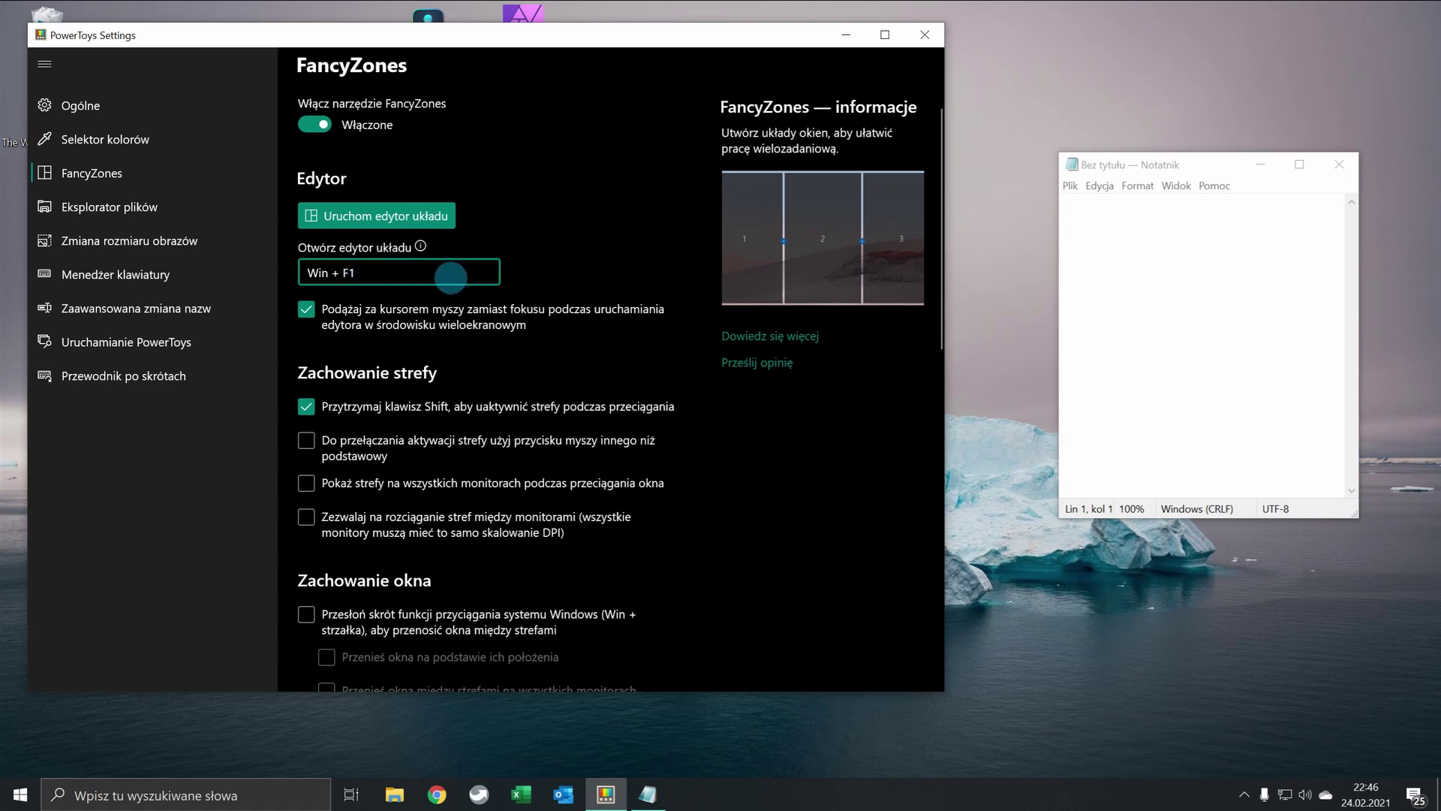
{"action": "key", "text": "super+grave"}
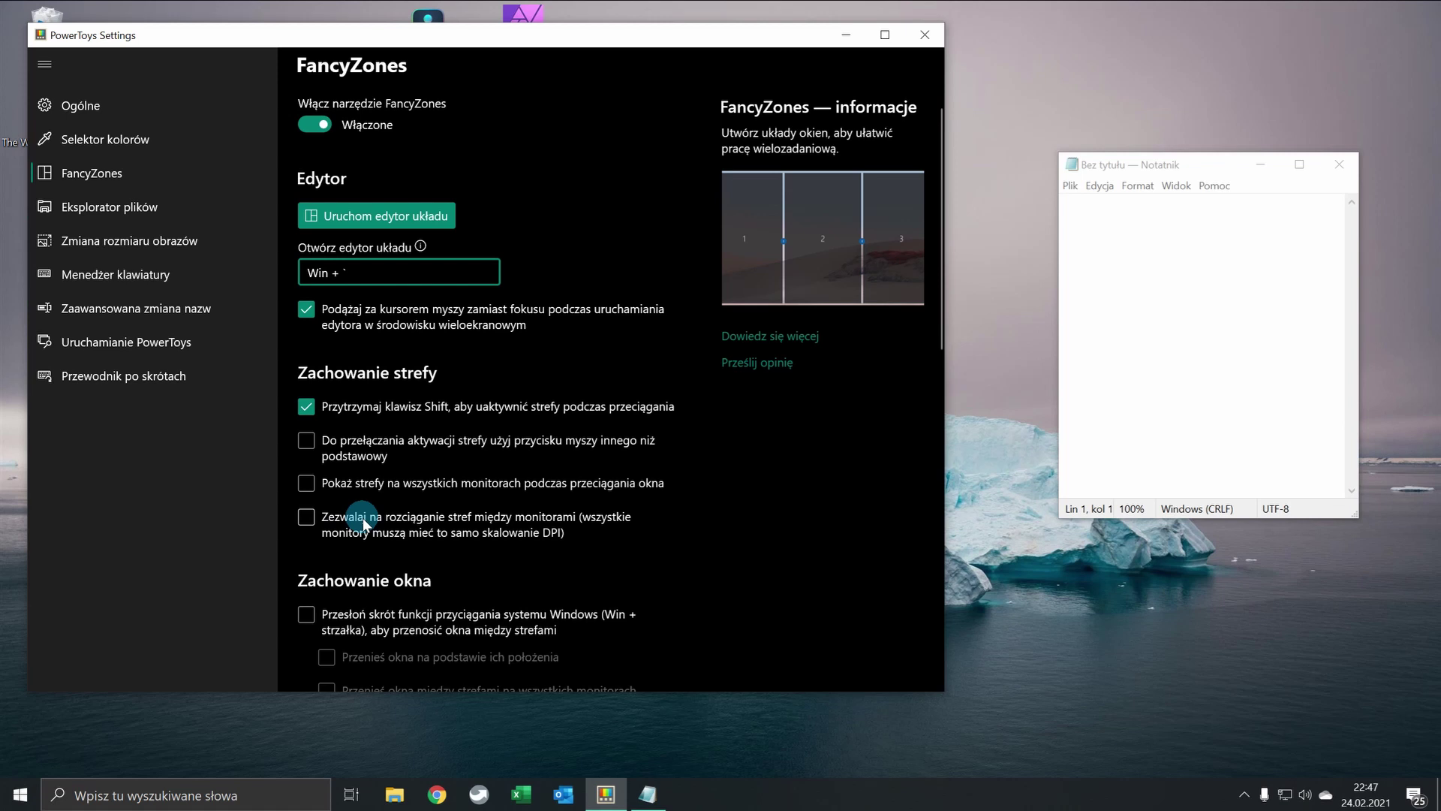
Step: Enable overriding the Windows Snap shortcut (Win + arrow) to move windows between zones
{"action": "scroll", "coordinate": [512, 575], "scroll_direction": "down", "scroll_amount": 3}
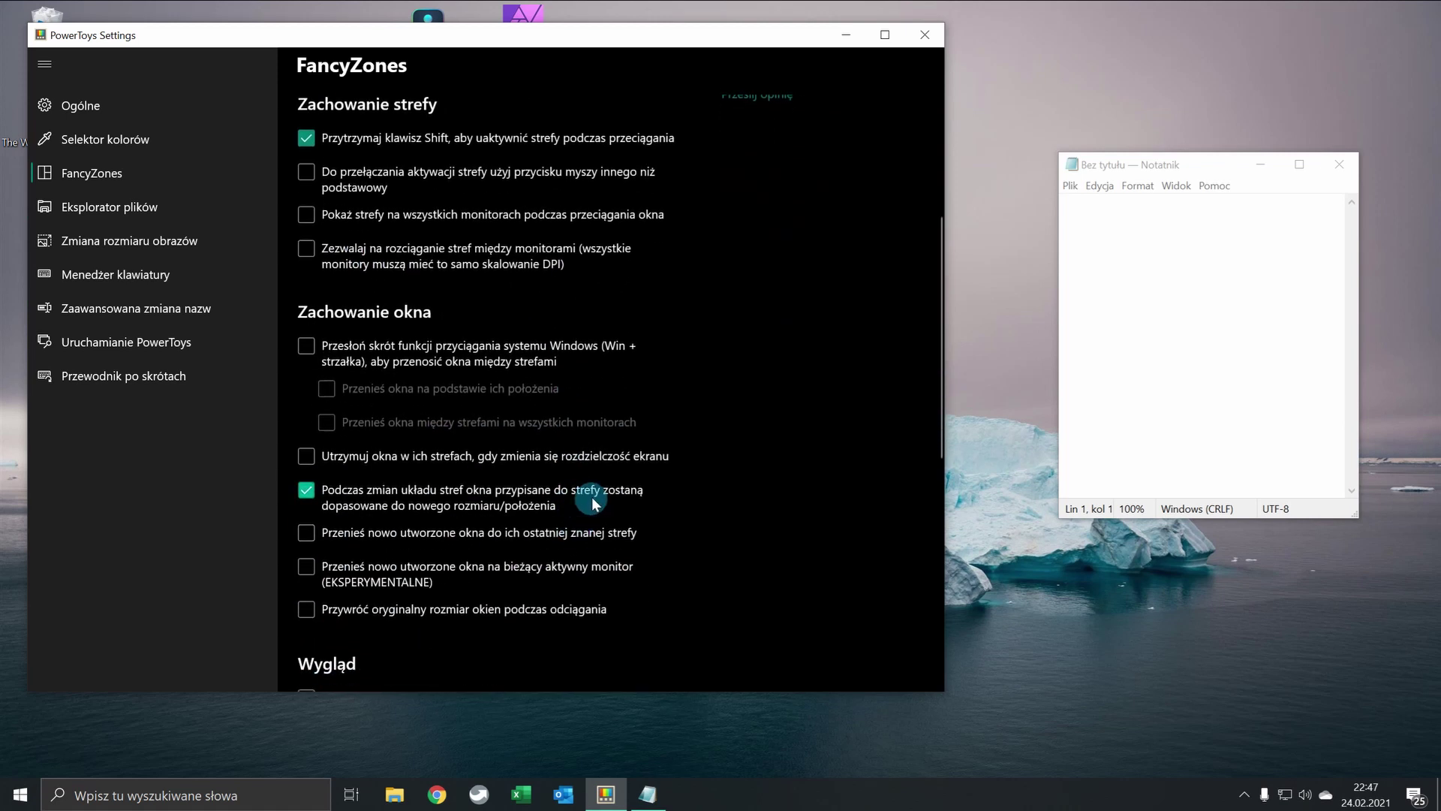
{"action": "left_click", "coordinate": [362, 347]}
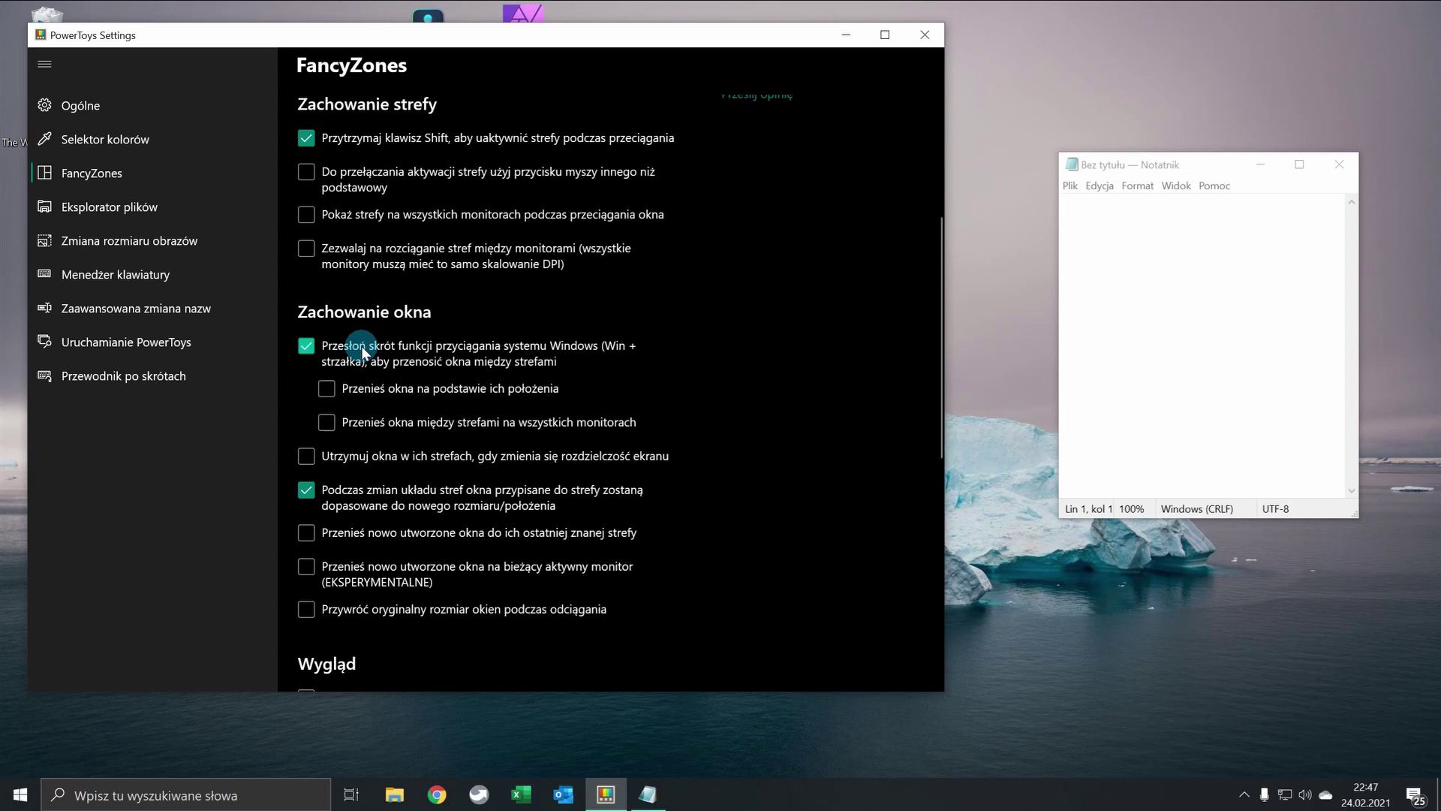
Step: Cycle the Notepad window forward through zones 1, 2 and 3, and move it out of its zone
{"action": "left_click", "coordinate": [1157, 168]}
{"action": "key", "text": "super+Right"}
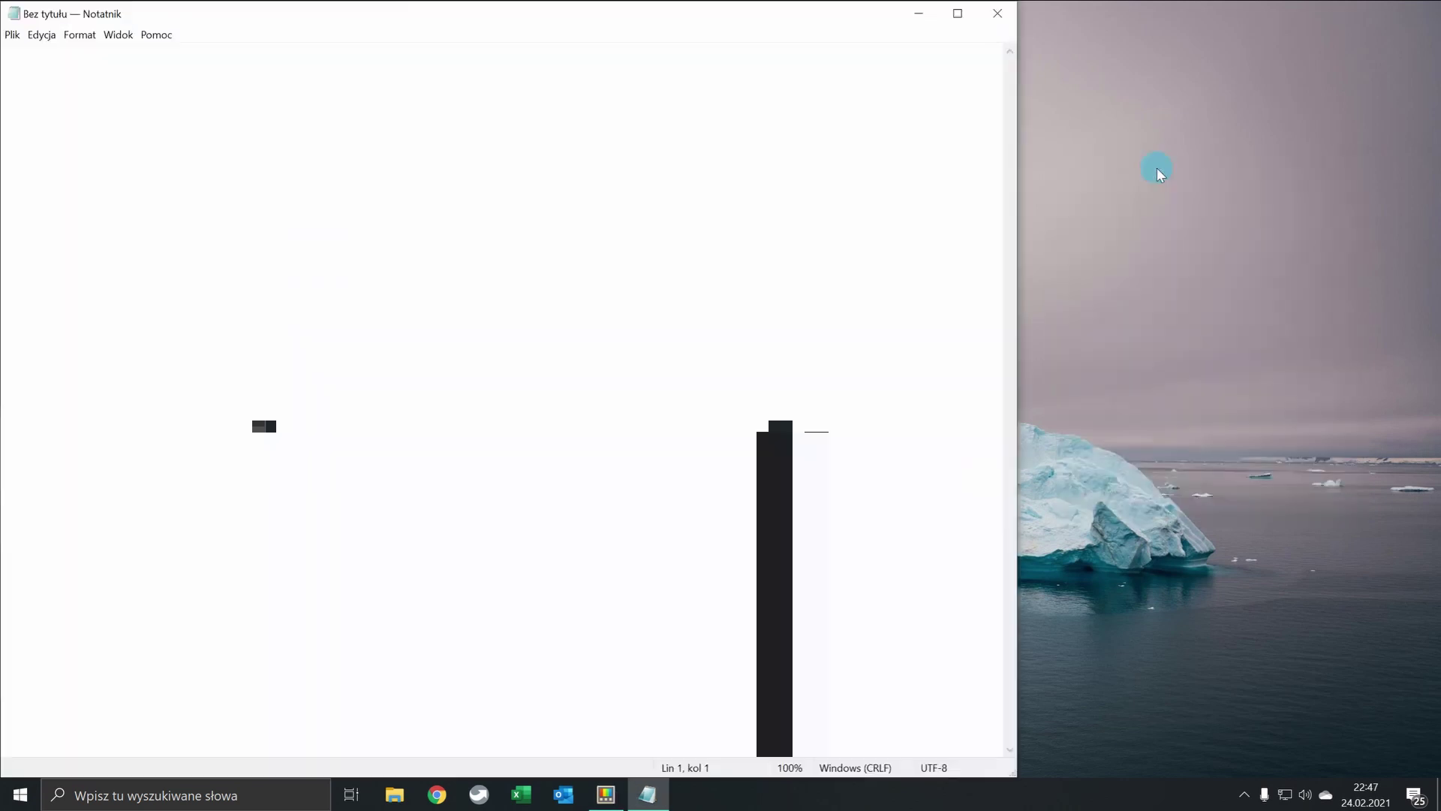
{"action": "key", "text": "super+Right"}
{"action": "key", "text": "super+Right"}
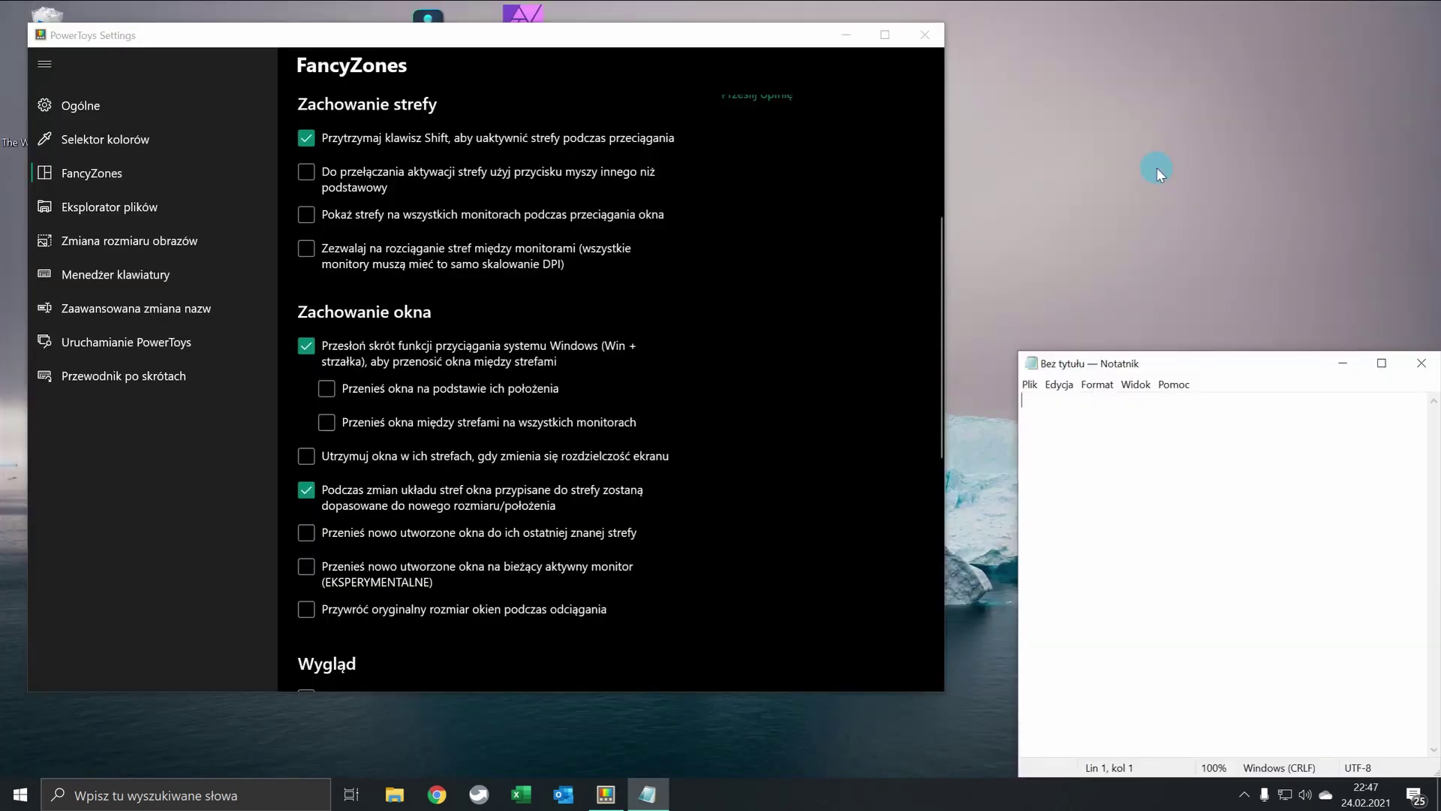
{"action": "left_click_drag", "start_coordinate": [1111, 356], "coordinate": [1050, 184]}
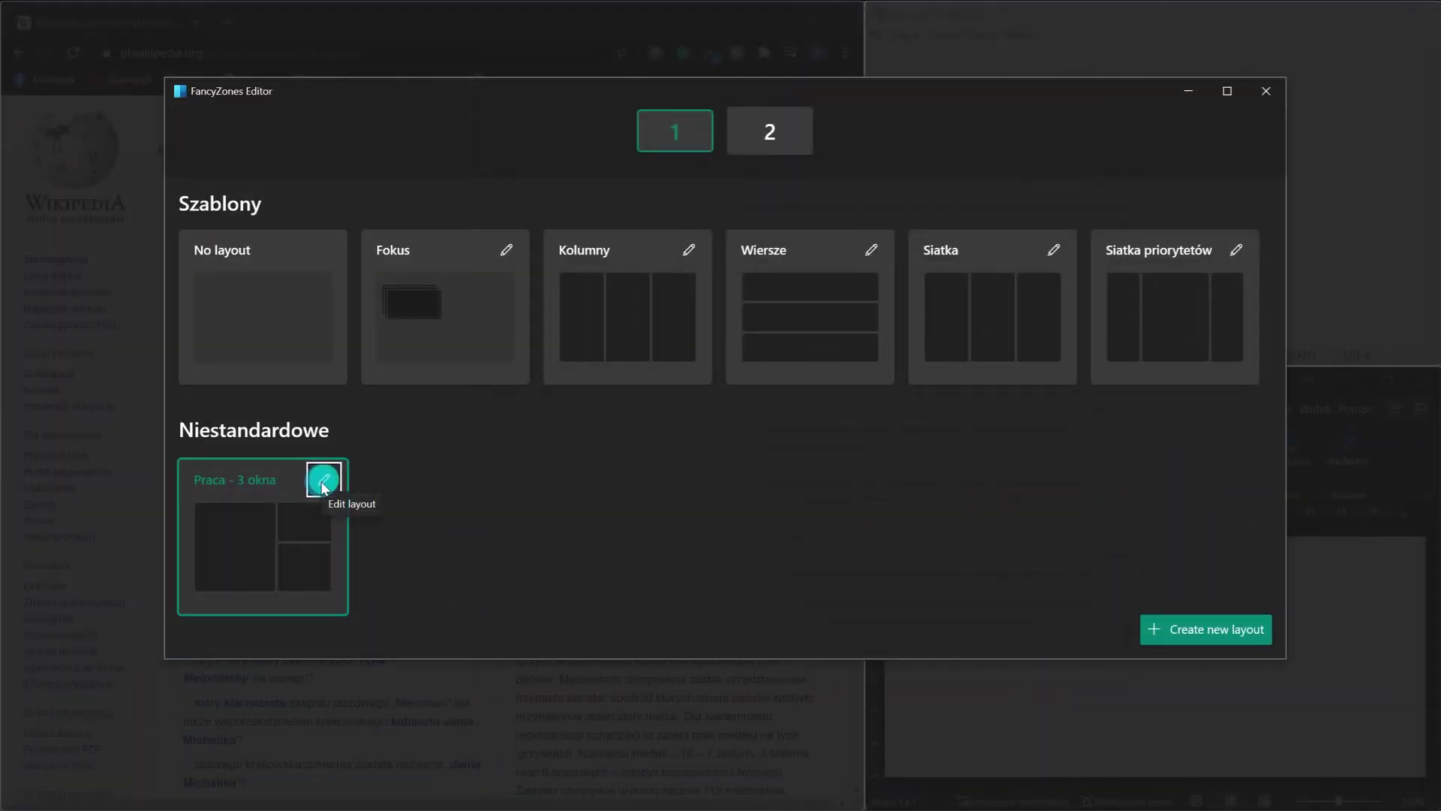
Step: Edit the zones of the "Praca - 3 okna" layout to narrow zone 1 and widen zones 2 and 3, and save and apply it
{"action": "left_click", "coordinate": [321, 482]}
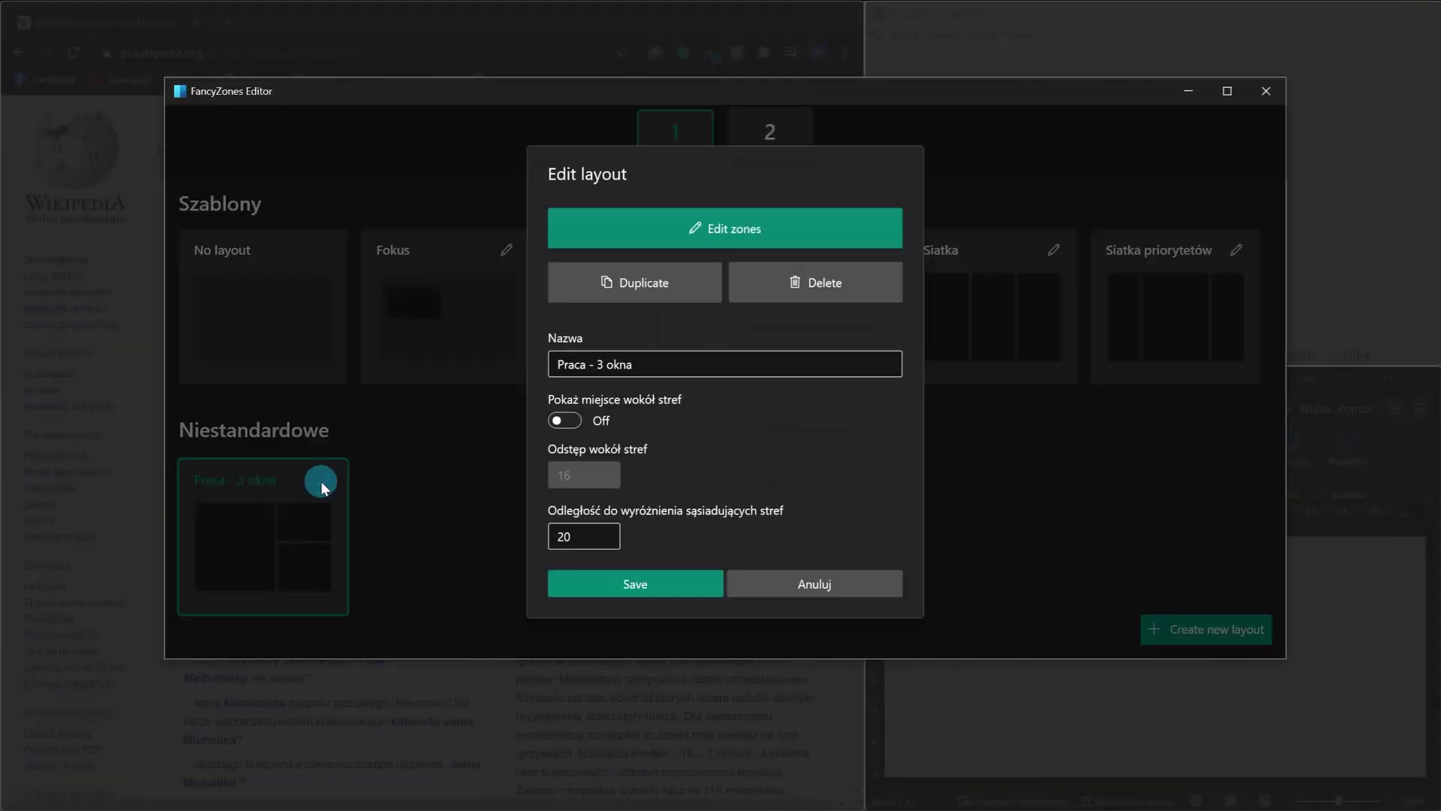
{"action": "left_click", "coordinate": [586, 237]}
{"action": "left_click_drag", "start_coordinate": [704, 334], "coordinate": [358, 321]}
{"action": "left_click_drag", "start_coordinate": [867, 429], "coordinate": [777, 427]}
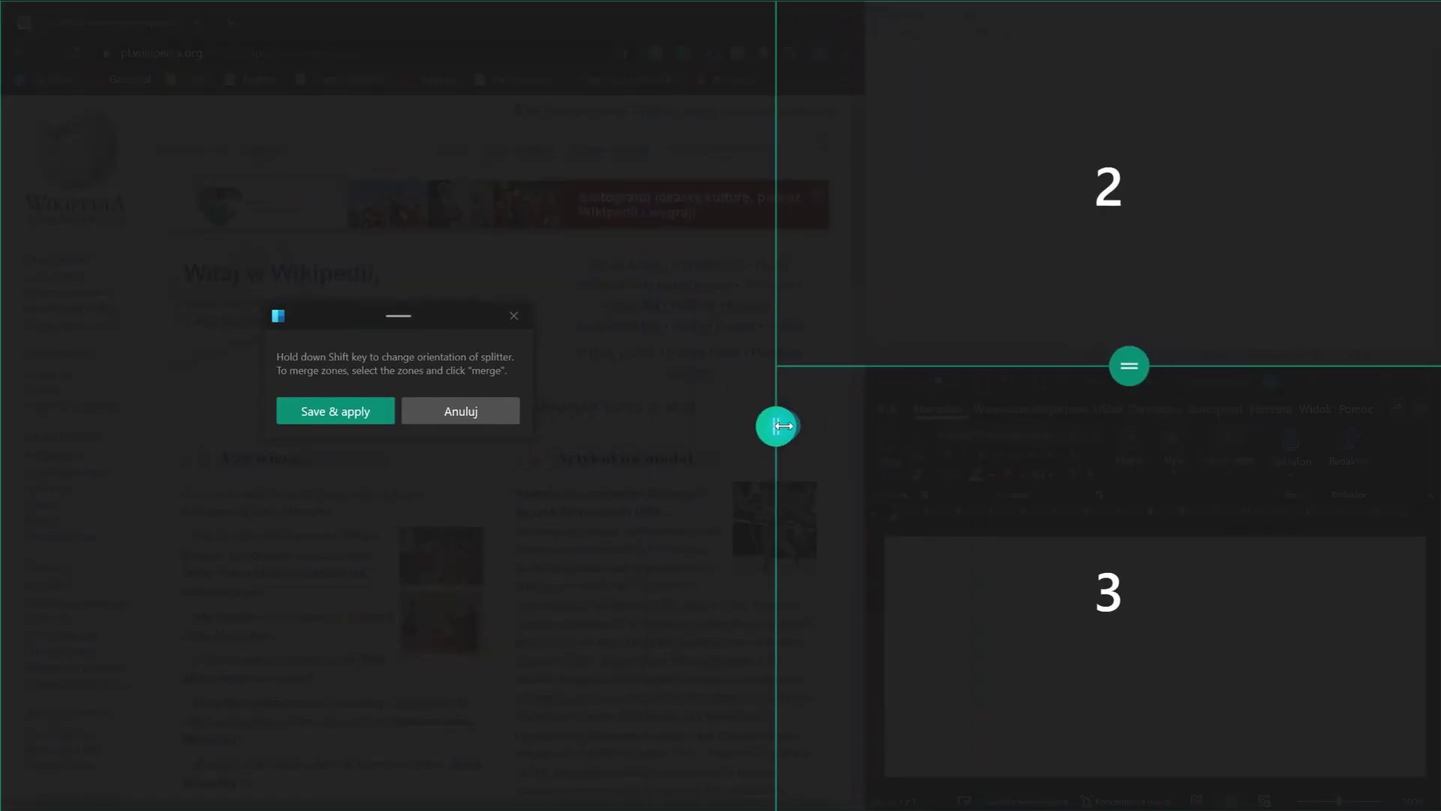
{"action": "left_click", "coordinate": [347, 405]}
{"action": "left_click_drag", "start_coordinate": [836, 97], "coordinate": [794, 396]}
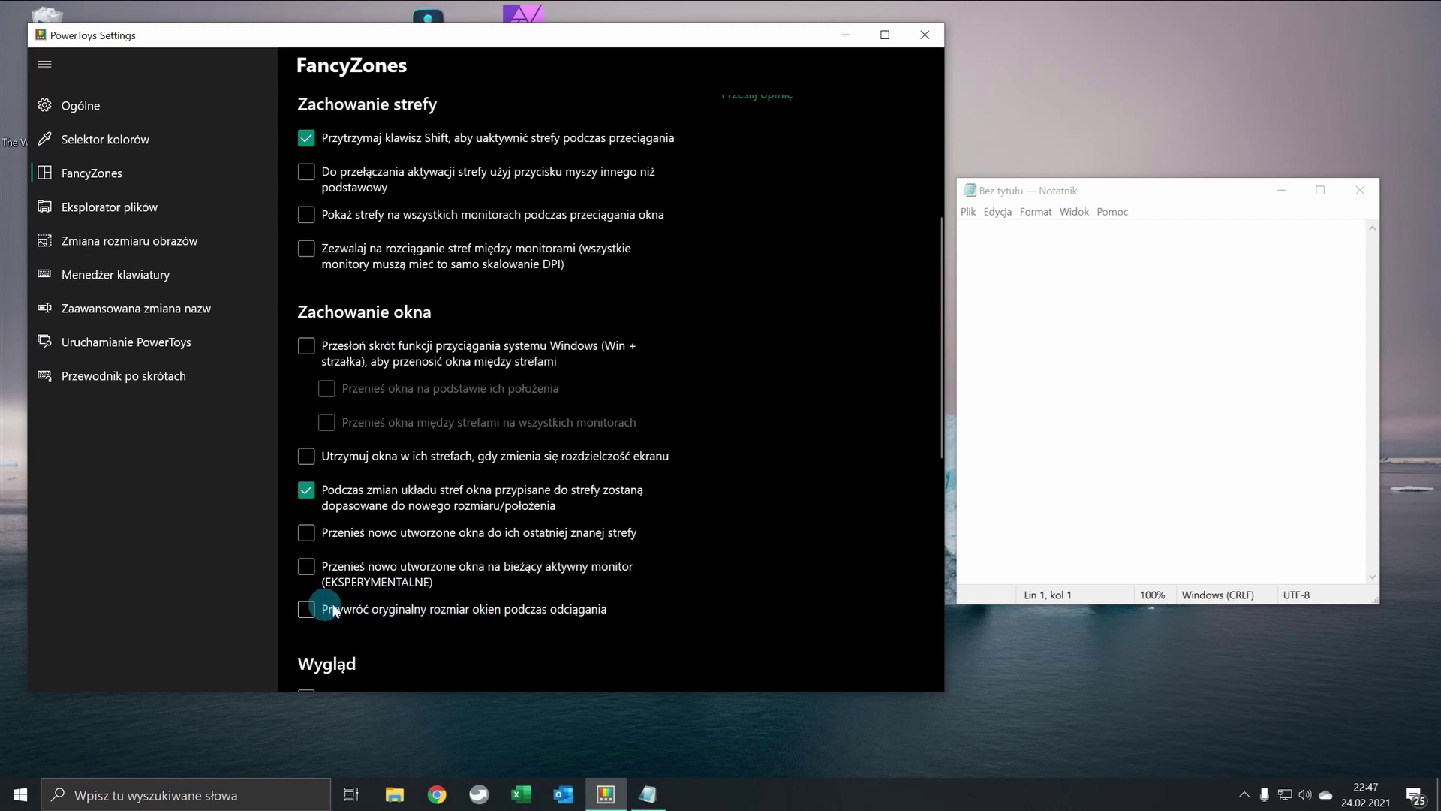
Step: Try restoring the original window size on unsnapping by snapping a smaller Notepad into the upper-right zone and pulling it out, and disable the option
{"action": "left_click", "coordinate": [384, 617]}
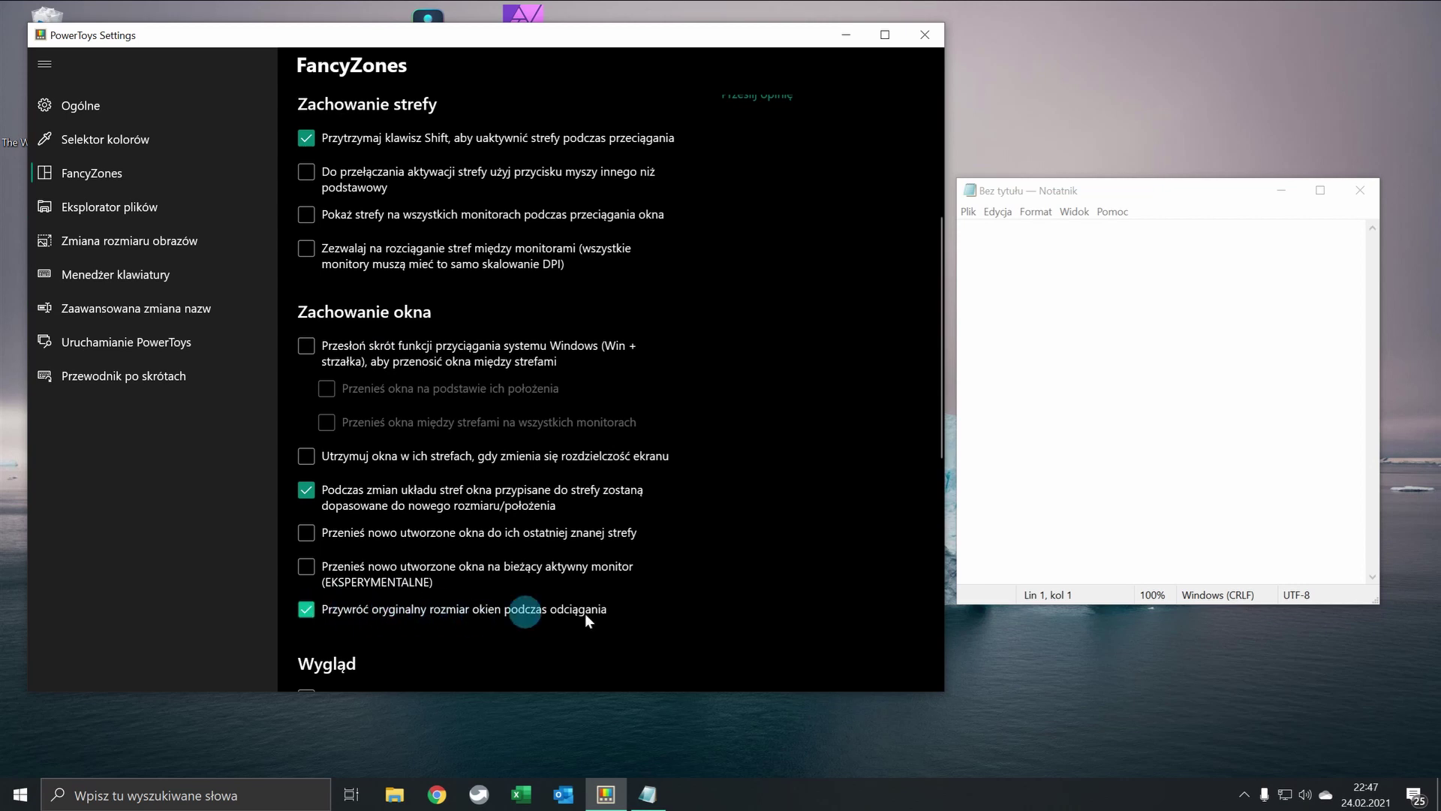
{"action": "left_click_drag", "start_coordinate": [959, 608], "coordinate": [1103, 389]}
{"action": "left_click_drag", "start_coordinate": [1177, 196], "coordinate": [1183, 98]}
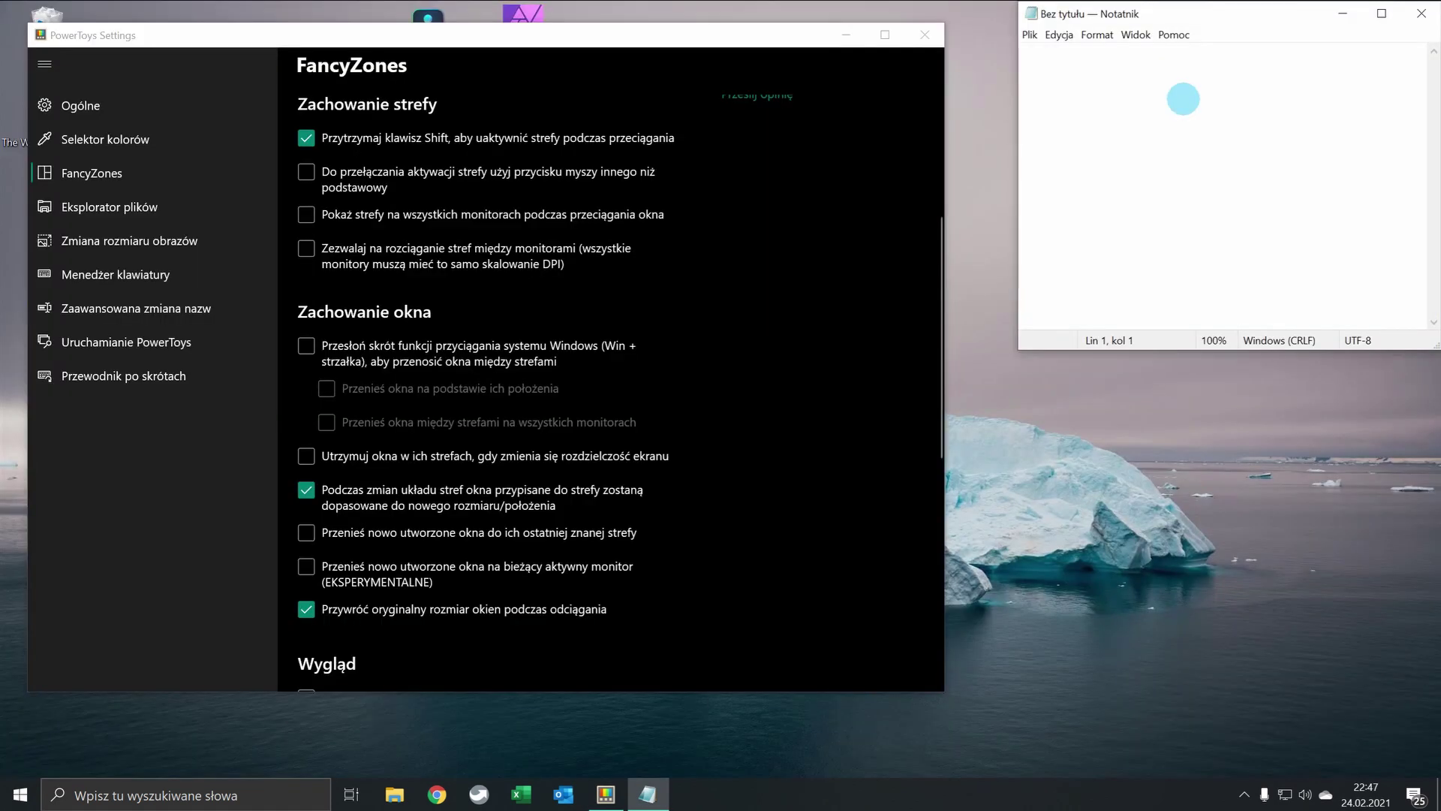
{"action": "left_click_drag", "start_coordinate": [1126, 15], "coordinate": [1078, 337]}
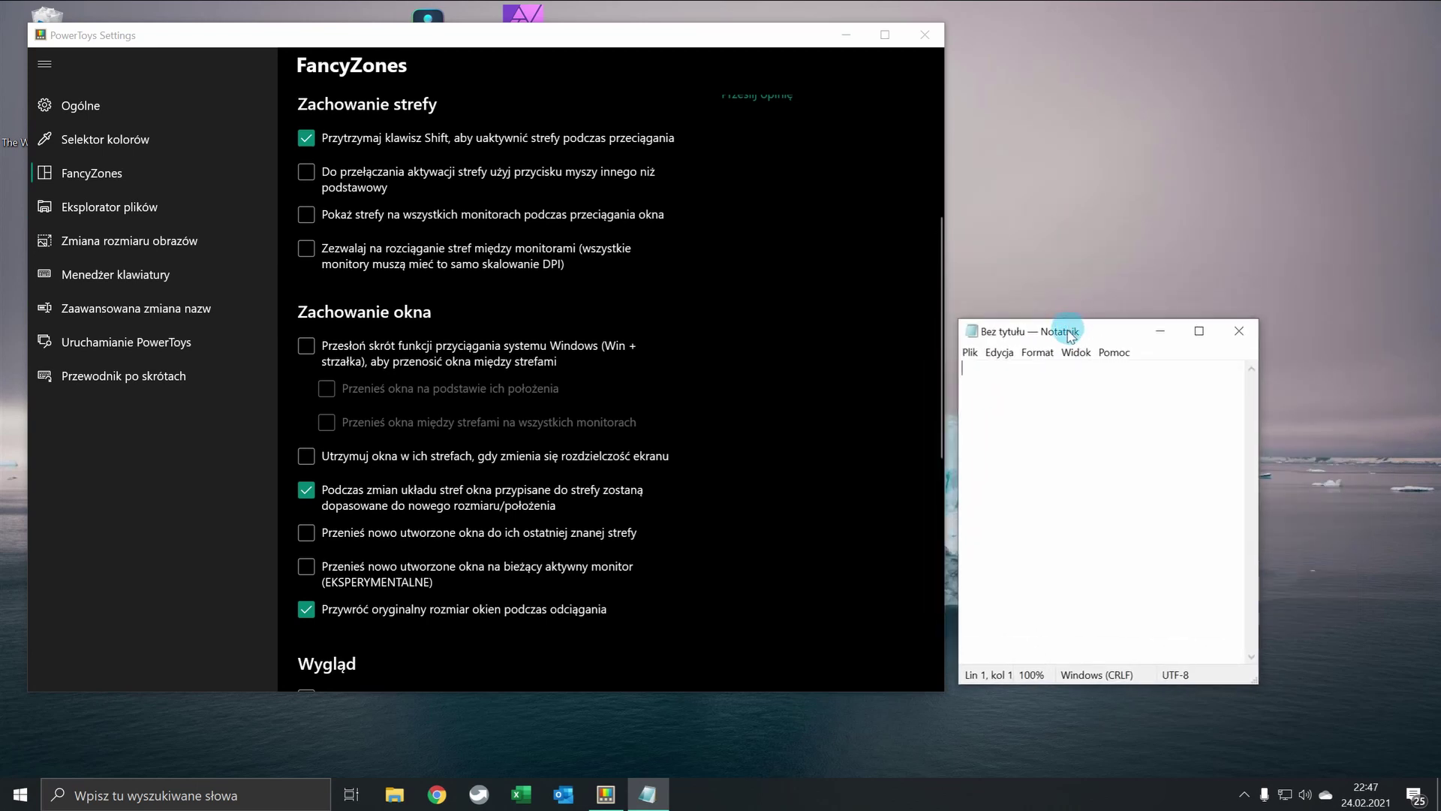
{"action": "left_click_drag", "start_coordinate": [1072, 331], "coordinate": [1102, 310]}
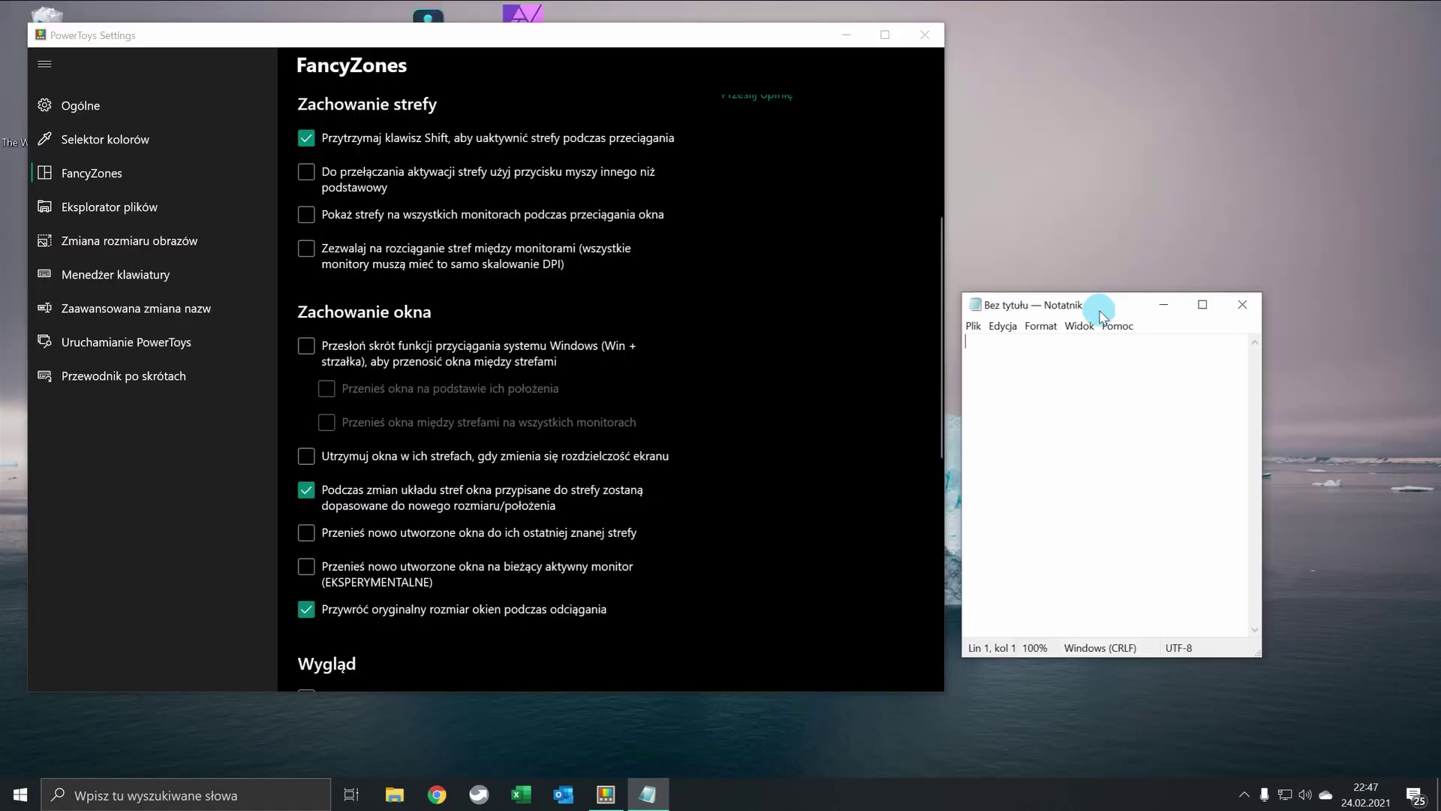
{"action": "left_click", "coordinate": [485, 609]}
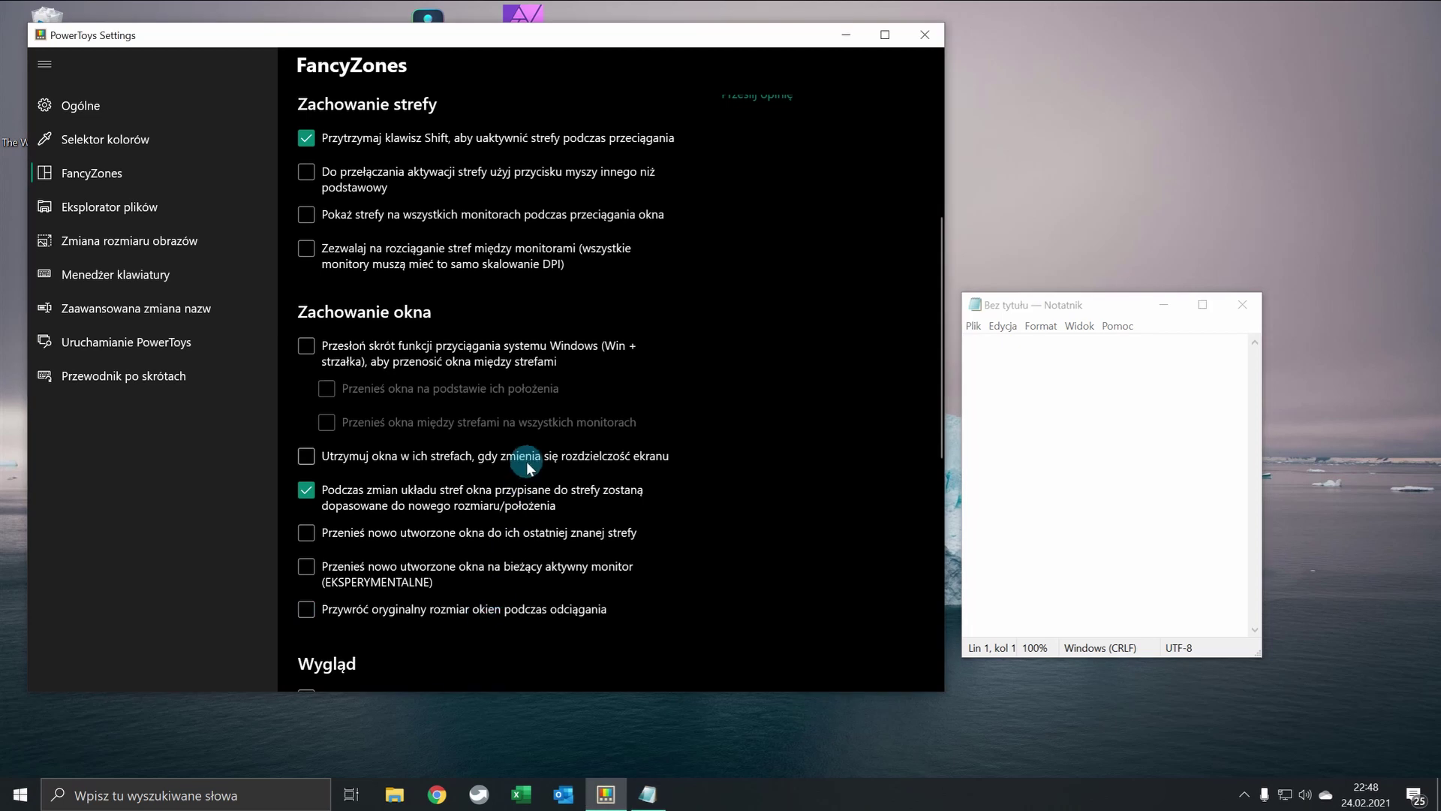
Step: Add notepad.exe to the excluded applications and move the Notepad window to test the exclusion
{"action": "scroll", "coordinate": [480, 525], "scroll_direction": "down", "scroll_amount": 5}
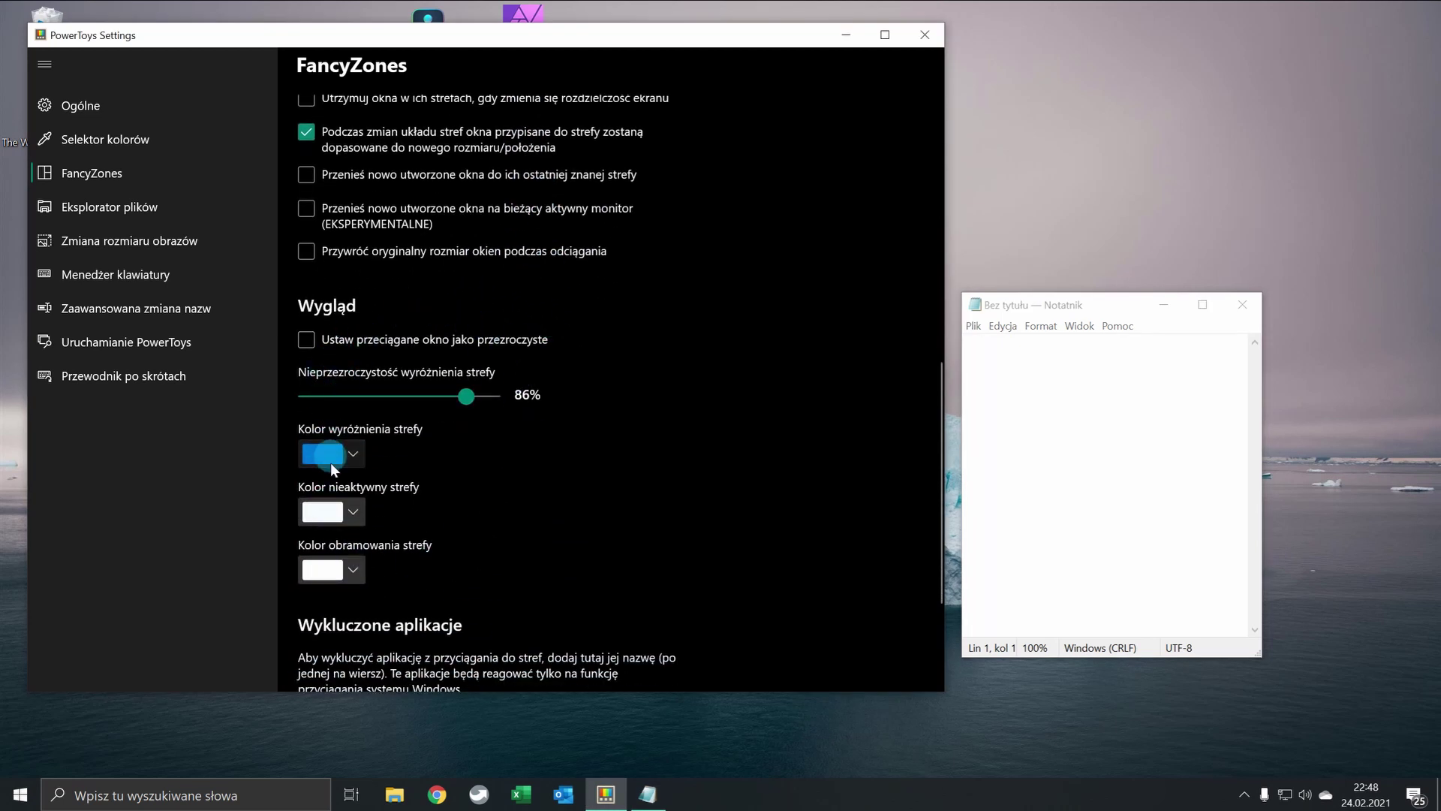
{"action": "scroll", "coordinate": [515, 459], "scroll_direction": "down", "scroll_amount": 3}
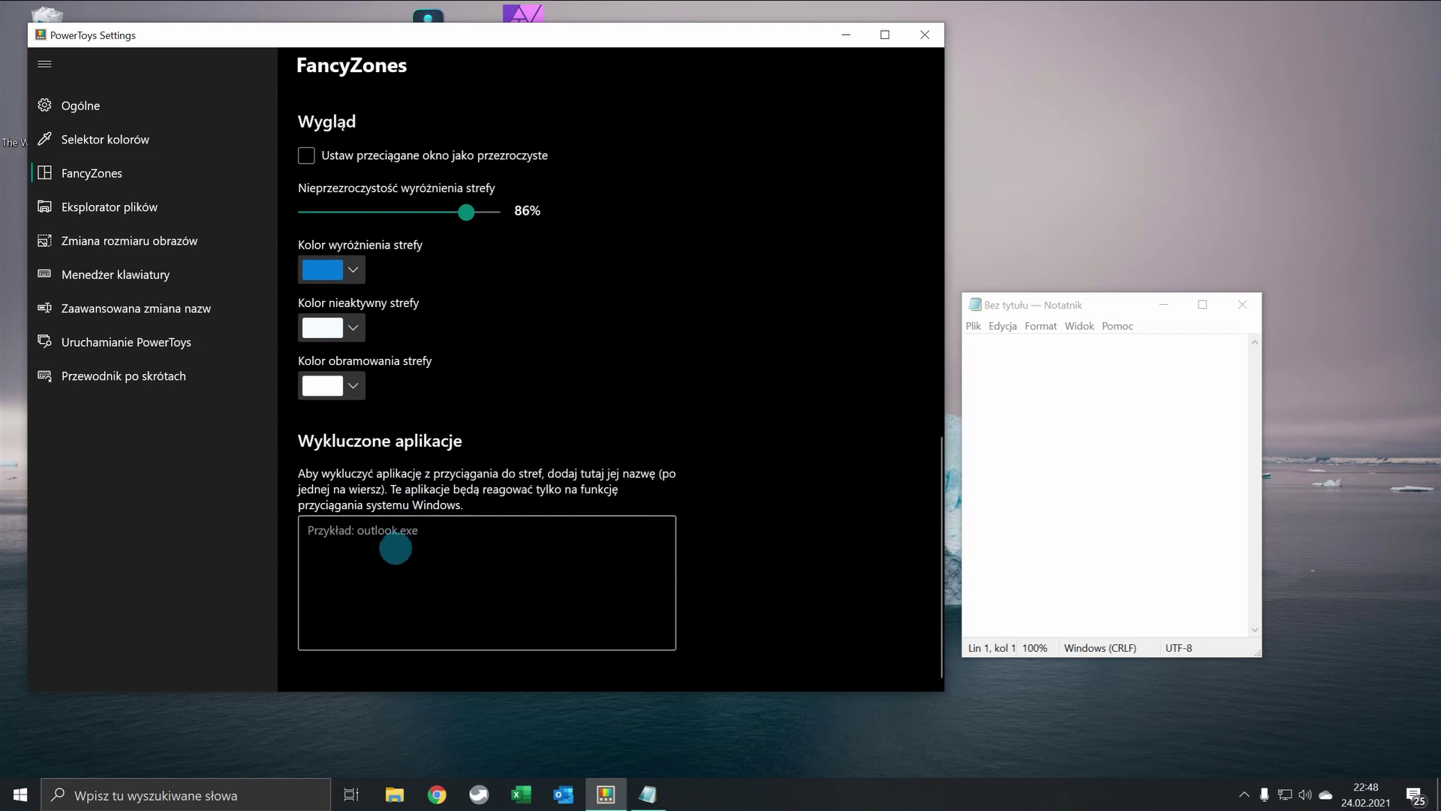
{"action": "left_click", "coordinate": [396, 549]}
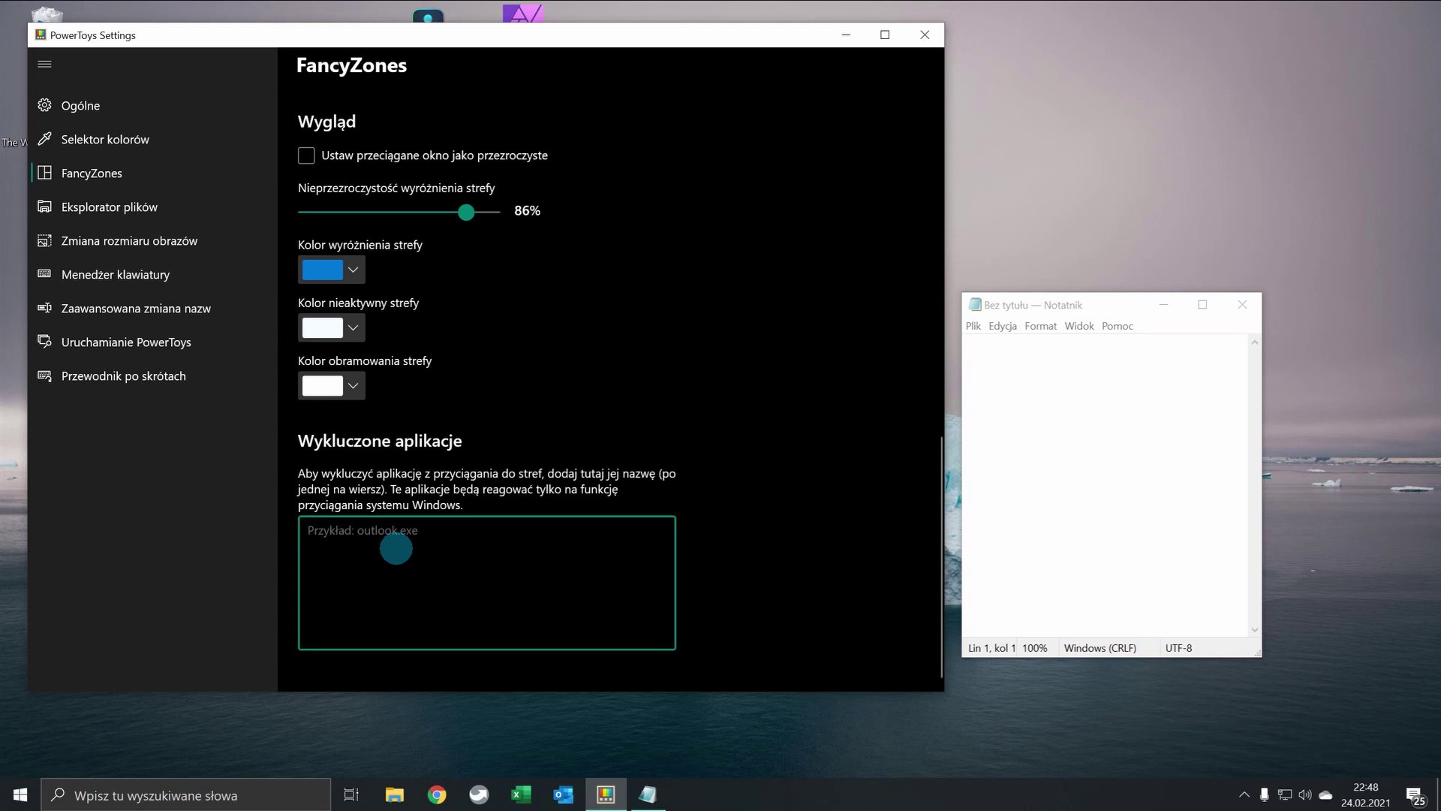
{"action": "type", "text": "notepad.exe"}
{"action": "left_click_drag", "start_coordinate": [1130, 310], "coordinate": [1155, 221]}
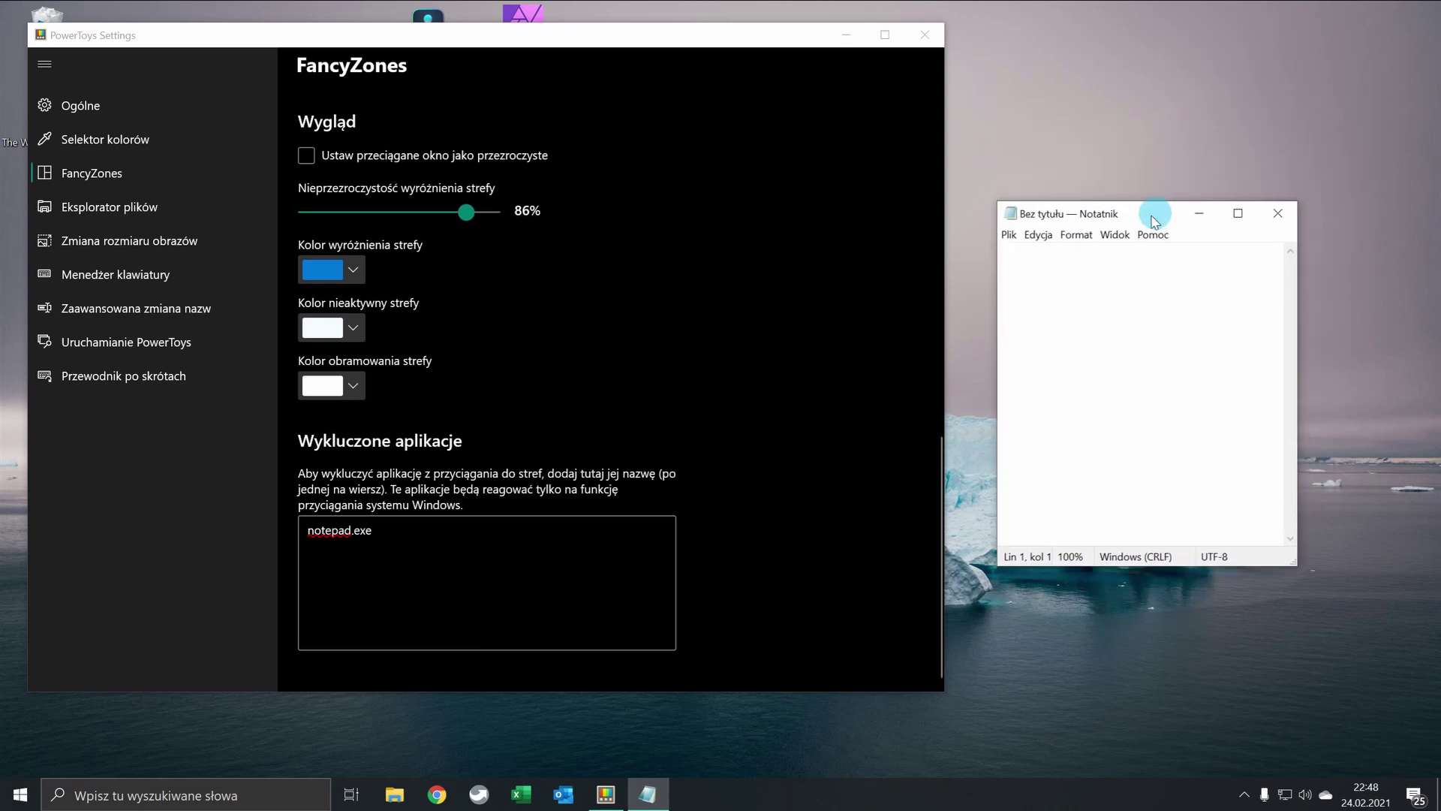
Step: Remove notepad.exe from the excluded applications and move the Notepad window again to test zone snapping
{"action": "left_click", "coordinate": [368, 532]}
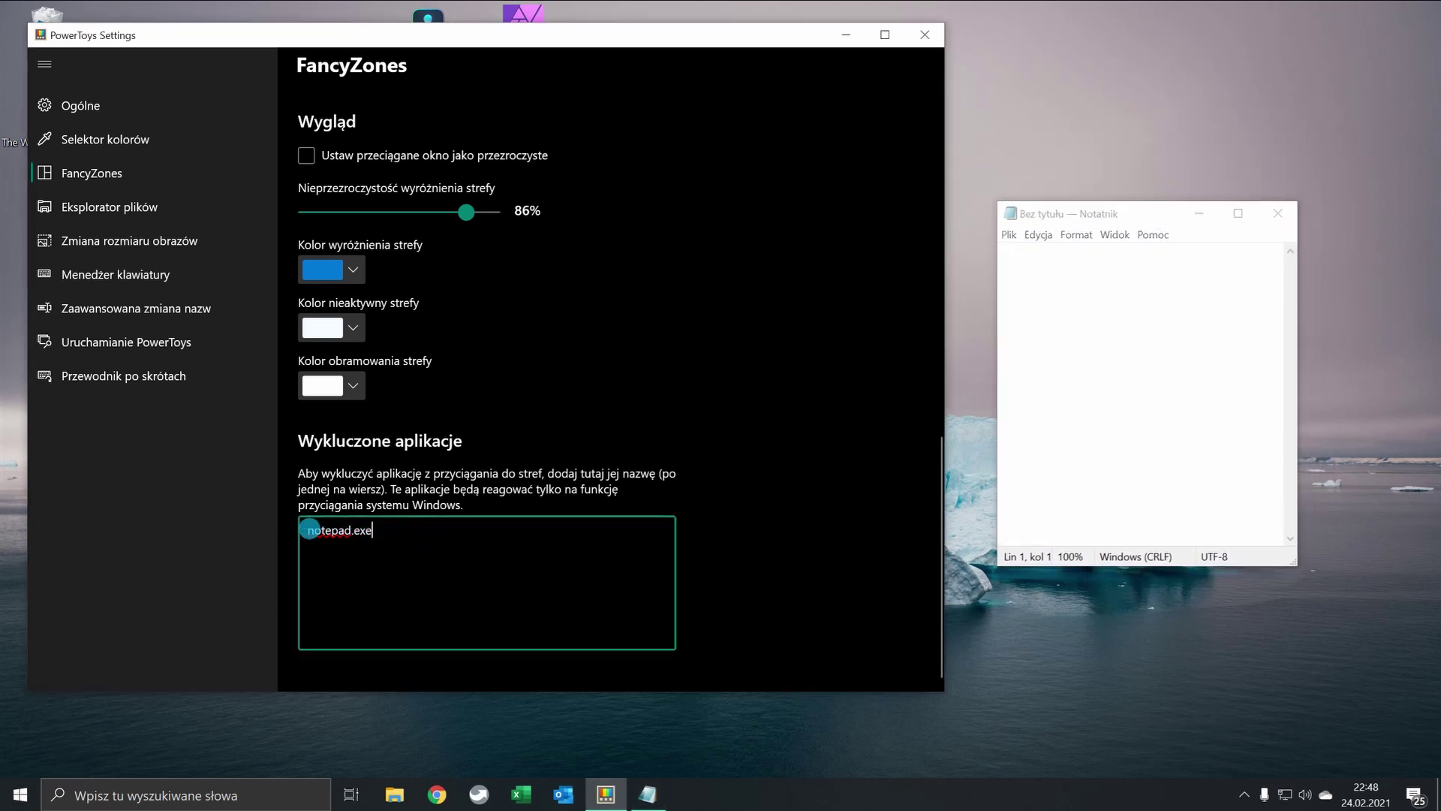
{"action": "key", "text": "BackSpace"}
{"action": "key", "text": "BackSpace"}
{"action": "key", "text": "BackSpace"}
{"action": "key", "text": "BackSpace"}
{"action": "key", "text": "BackSpace"}
{"action": "key", "text": "BackSpace"}
{"action": "key", "text": "BackSpace"}
{"action": "key", "text": "BackSpace"}
{"action": "key", "text": "BackSpace"}
{"action": "key", "text": "BackSpace"}
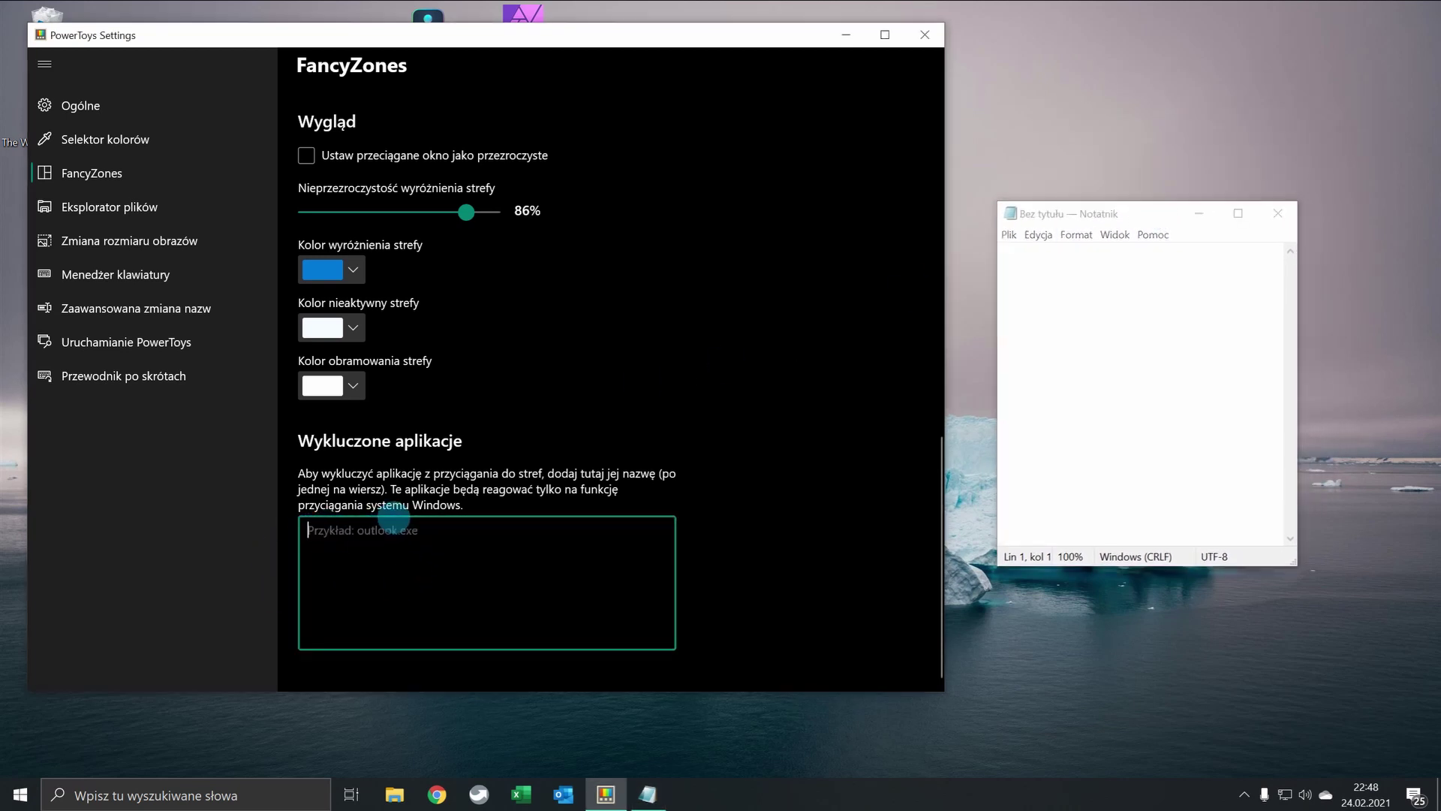
{"action": "left_click_drag", "start_coordinate": [1085, 217], "coordinate": [1142, 239]}
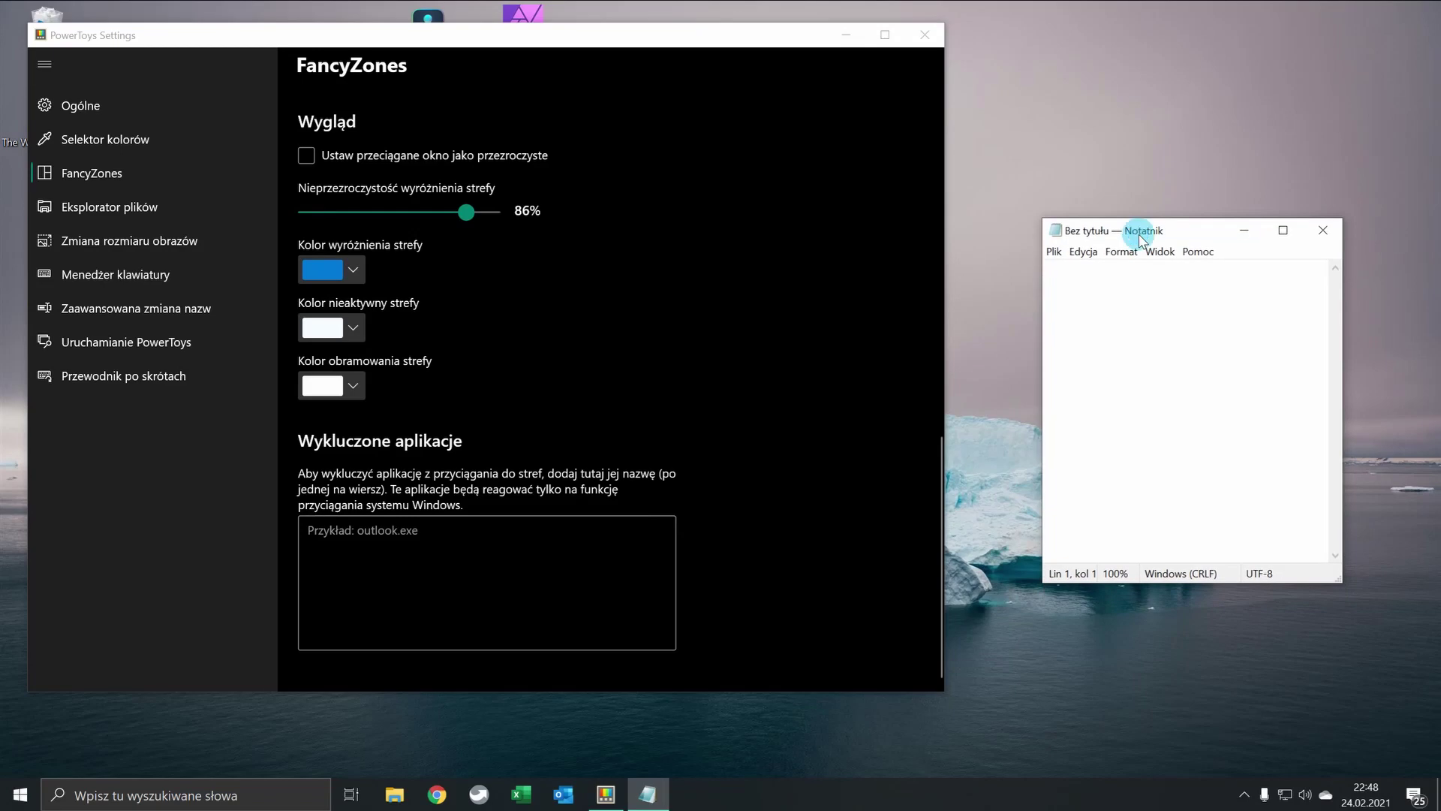